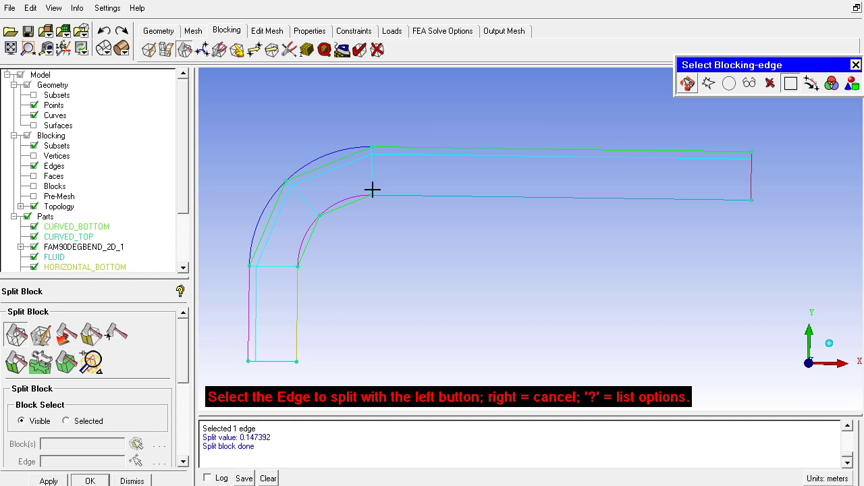
Split the bend's visible blocks lengthwise near the inner wall, using the cross edge where the bend meets the horizontal section
{"action": "left_click", "coordinate": [370, 189]}
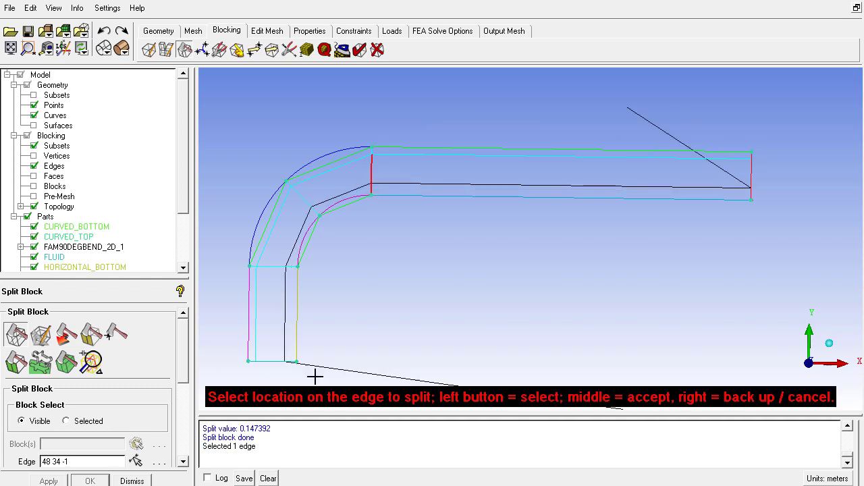
{"action": "left_click", "coordinate": [371, 187]}
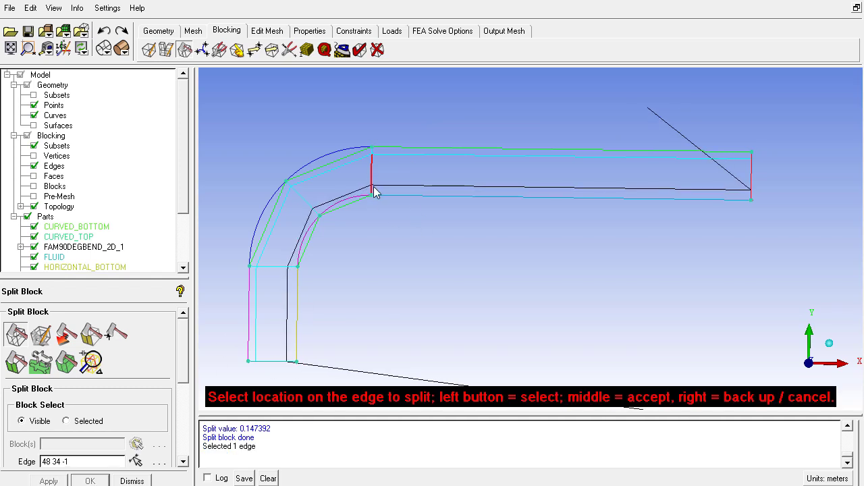
{"action": "middle_click", "coordinate": [405, 217]}
{"action": "middle_click", "coordinate": [409, 233]}
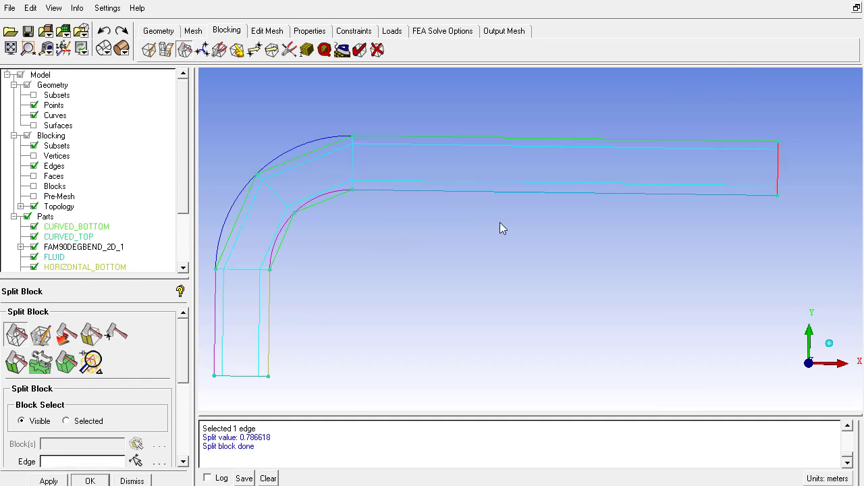
Examine the spacing between the lengthwise split lines and the walls at the horizontal section's free end
{"action": "middle_click_drag", "start_coordinate": [499, 222], "coordinate": [399, 237]}
{"action": "scroll", "coordinate": [401, 196], "scroll_direction": "up", "scroll_amount": 3}
{"action": "middle_click_drag", "start_coordinate": [624, 277], "coordinate": [365, 364]}
{"action": "scroll", "coordinate": [405, 304], "scroll_direction": "up", "scroll_amount": 5}
{"action": "middle_click_drag", "start_coordinate": [441, 304], "coordinate": [518, 331]}
{"action": "scroll", "coordinate": [512, 263], "scroll_direction": "up", "scroll_amount": 3}
{"action": "scroll", "coordinate": [483, 187], "scroll_direction": "up", "scroll_amount": 5}
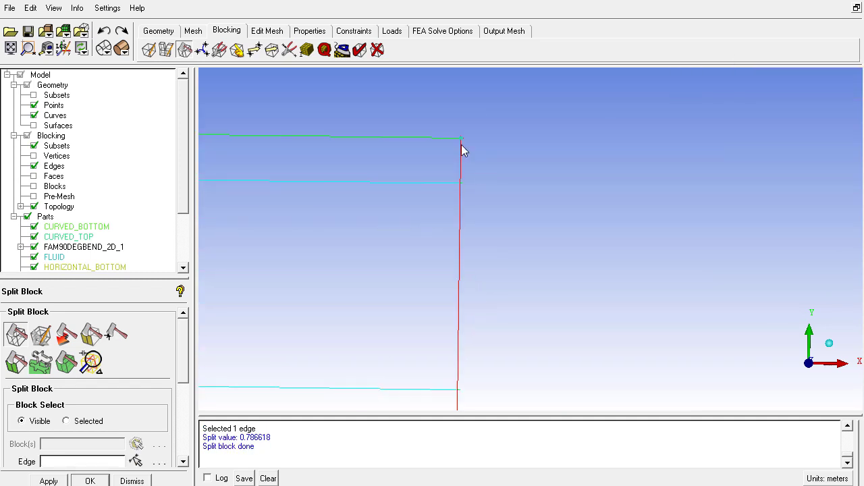
{"action": "scroll", "coordinate": [463, 166], "scroll_direction": "down", "scroll_amount": 5}
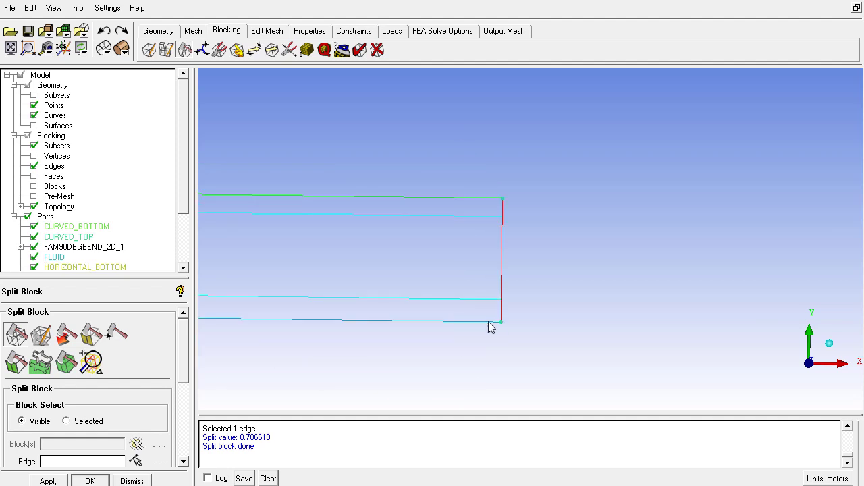
{"action": "middle_click_drag", "start_coordinate": [490, 324], "coordinate": [614, 273]}
{"action": "right_click_drag", "start_coordinate": [597, 345], "coordinate": [625, 202]}
{"action": "middle_click_drag", "start_coordinate": [627, 197], "coordinate": [552, 234]}
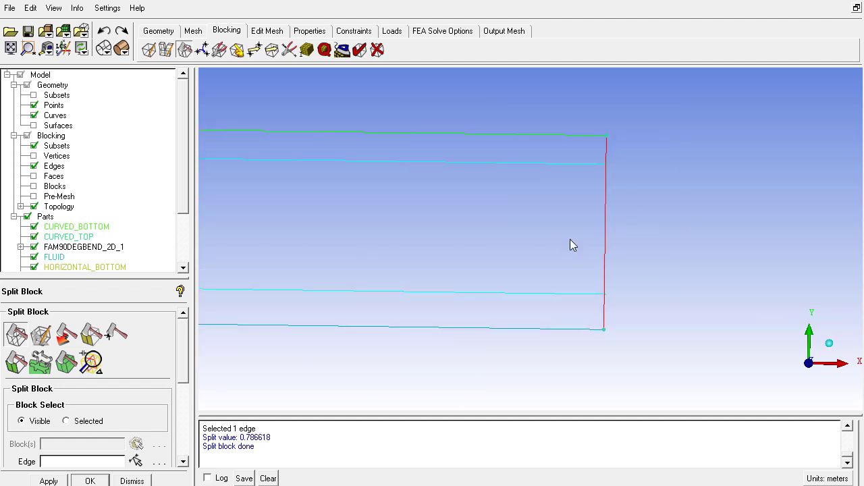
{"action": "middle_click_drag", "start_coordinate": [555, 185], "coordinate": [494, 219]}
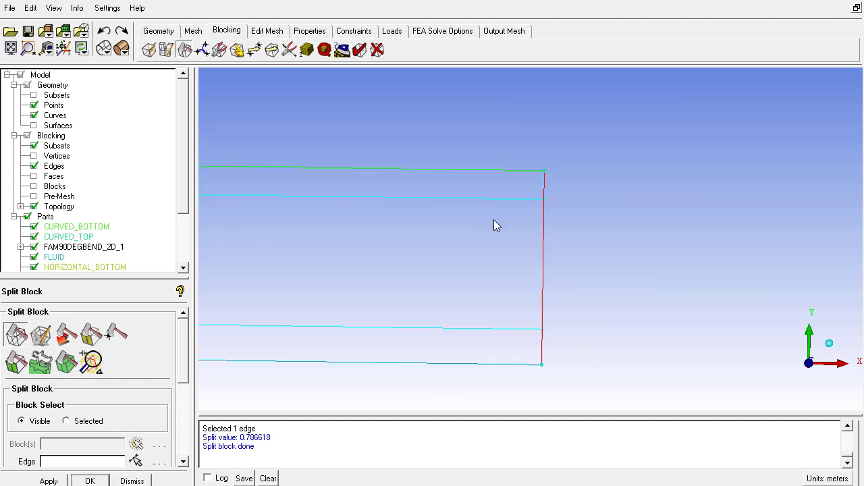
{"action": "right_click_drag", "start_coordinate": [434, 198], "coordinate": [388, 280]}
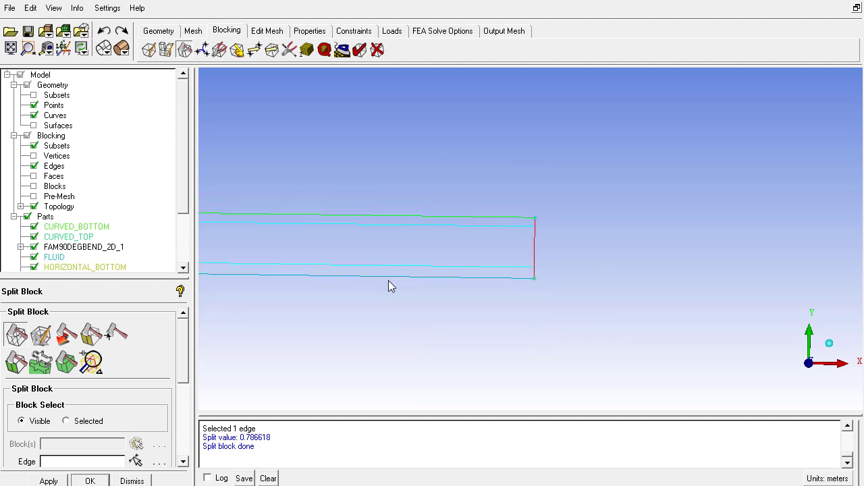
{"action": "middle_click_drag", "start_coordinate": [388, 280], "coordinate": [568, 254]}
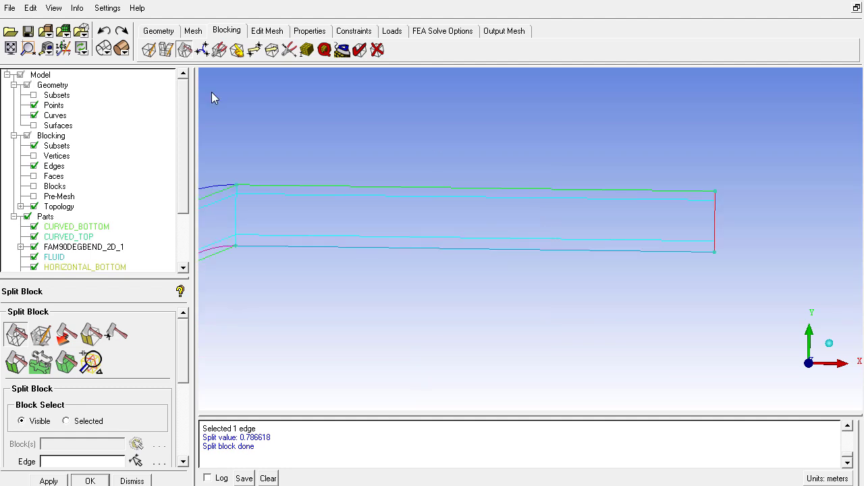
Merge the upper split vertex with the outer-wall corner vertex at the horizontal section's free end, with Propagate merge enabled
{"action": "left_click", "coordinate": [202, 51]}
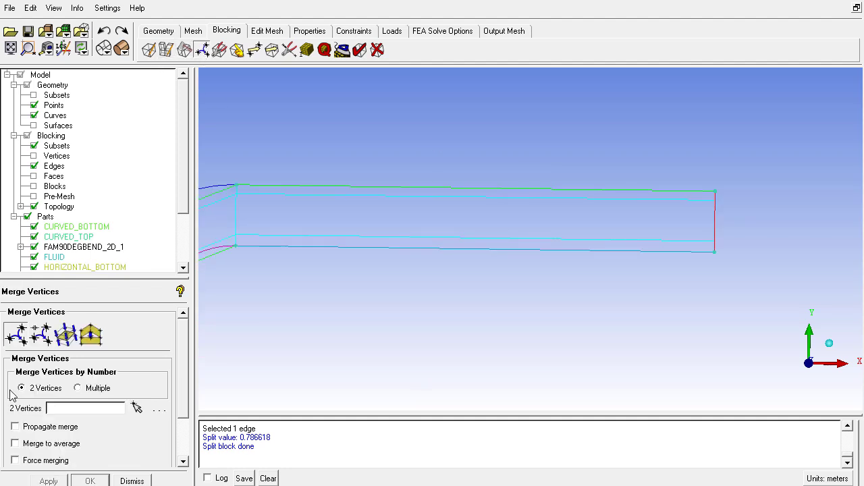
{"action": "left_click", "coordinate": [16, 426]}
{"action": "left_click", "coordinate": [19, 341]}
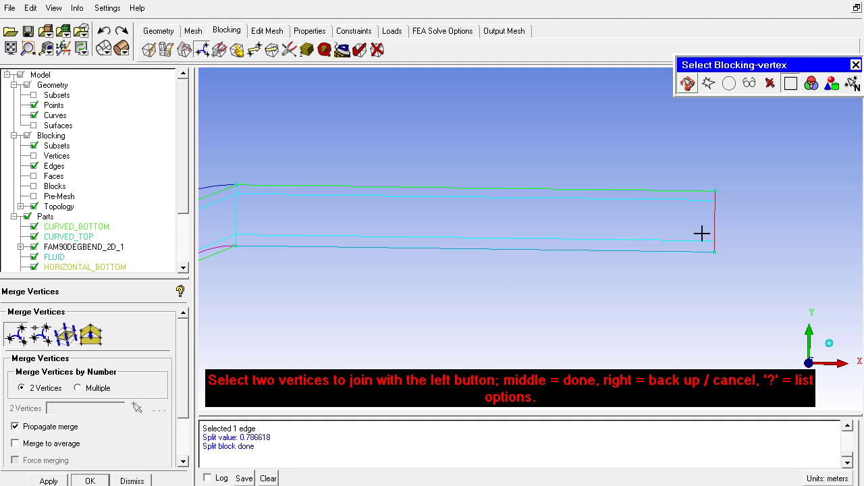
{"action": "left_click", "coordinate": [715, 201]}
{"action": "left_click", "coordinate": [716, 191]}
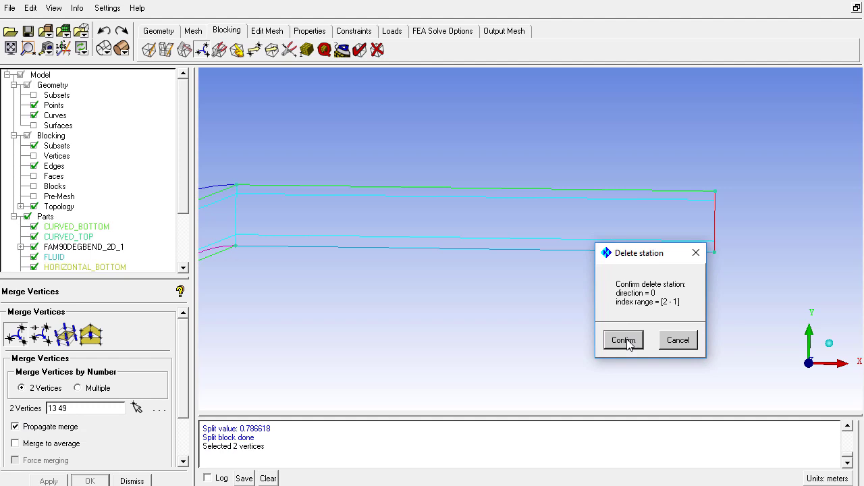
{"action": "left_click", "coordinate": [621, 340]}
Merge the lower split vertex with the inner-wall corner vertex at the horizontal section's free end, removing that split line
{"action": "left_click", "coordinate": [714, 252]}
{"action": "left_click", "coordinate": [715, 243]}
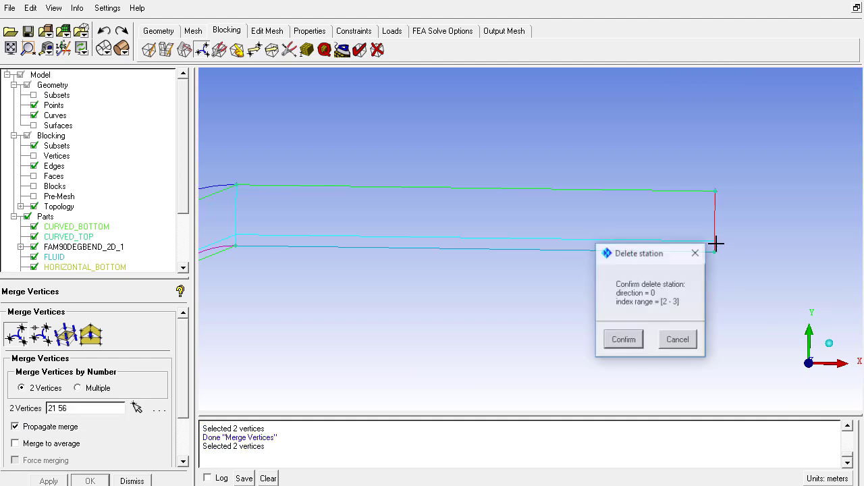
{"action": "left_click", "coordinate": [623, 340]}
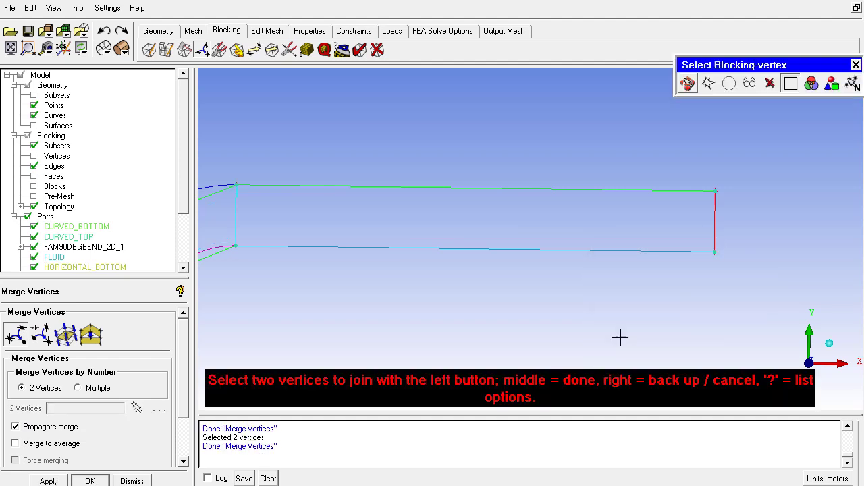
{"action": "middle_click", "coordinate": [263, 216]}
{"action": "middle_click_drag", "start_coordinate": [264, 216], "coordinate": [329, 218]}
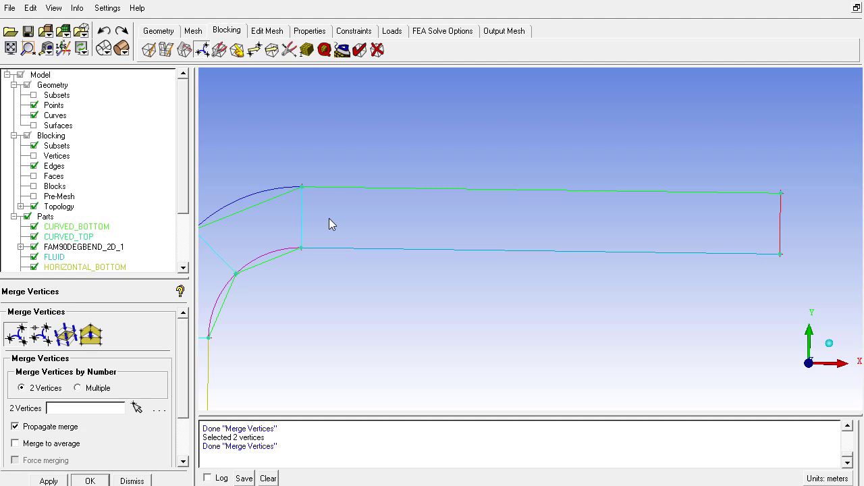
Start an O-grid block and select all four blocks from the vertical leg through the bend to the horizontal section
{"action": "scroll", "coordinate": [329, 218], "scroll_direction": "down", "scroll_amount": 2}
{"action": "middle_click_drag", "start_coordinate": [328, 309], "coordinate": [360, 252]}
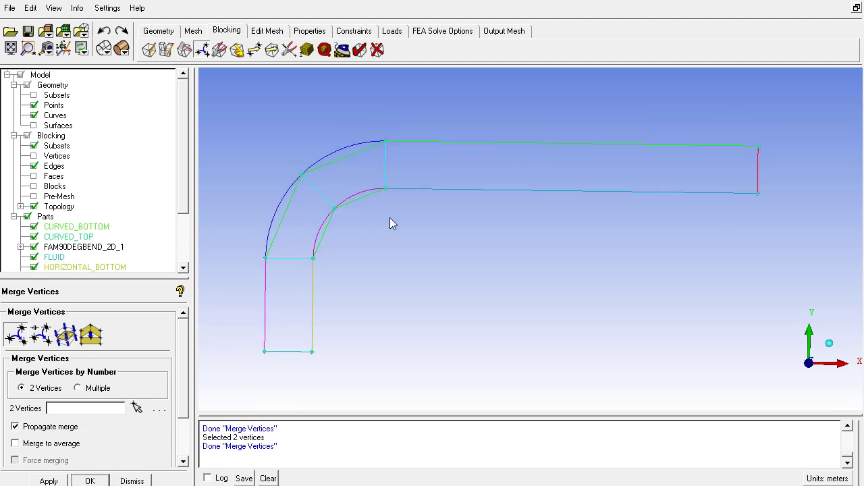
{"action": "left_click", "coordinate": [183, 49]}
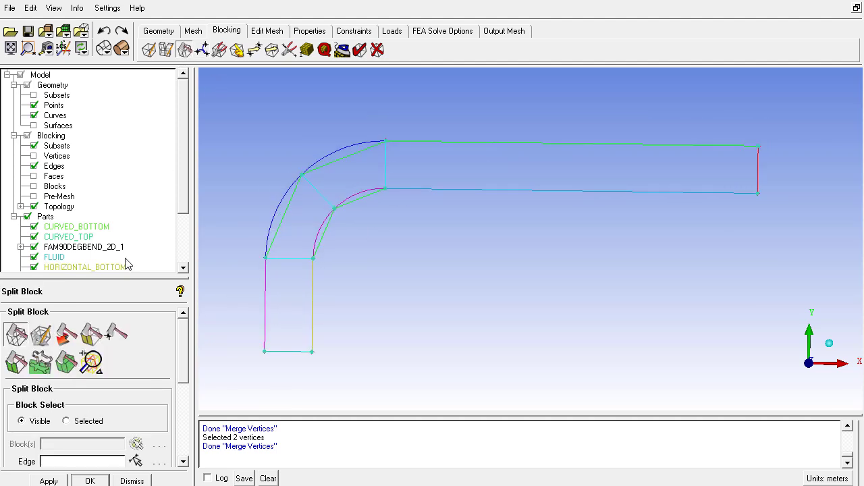
{"action": "left_click", "coordinate": [41, 336]}
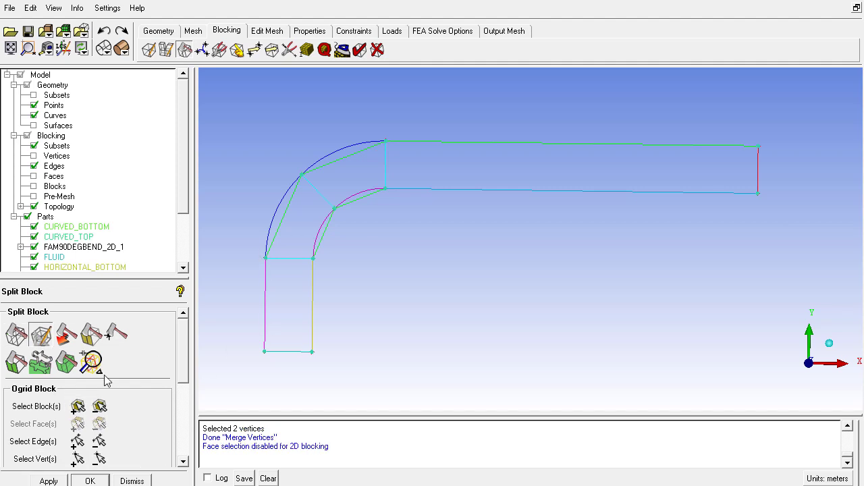
{"action": "left_click", "coordinate": [77, 407]}
{"action": "left_click", "coordinate": [274, 311]}
{"action": "left_click", "coordinate": [303, 215]}
{"action": "left_click", "coordinate": [336, 181]}
{"action": "left_click", "coordinate": [436, 167]}
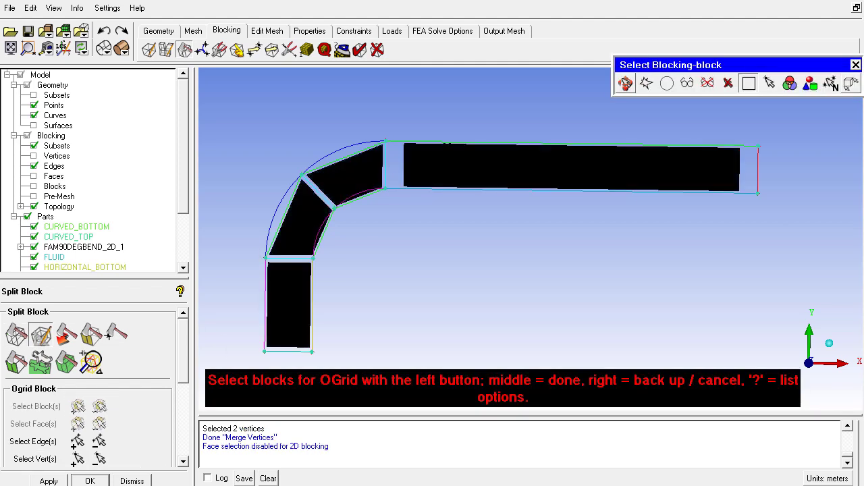
{"action": "middle_click", "coordinate": [382, 227]}
{"action": "right_click_drag", "start_coordinate": [382, 227], "coordinate": [373, 332]}
{"action": "middle_click_drag", "start_coordinate": [373, 332], "coordinate": [351, 272]}
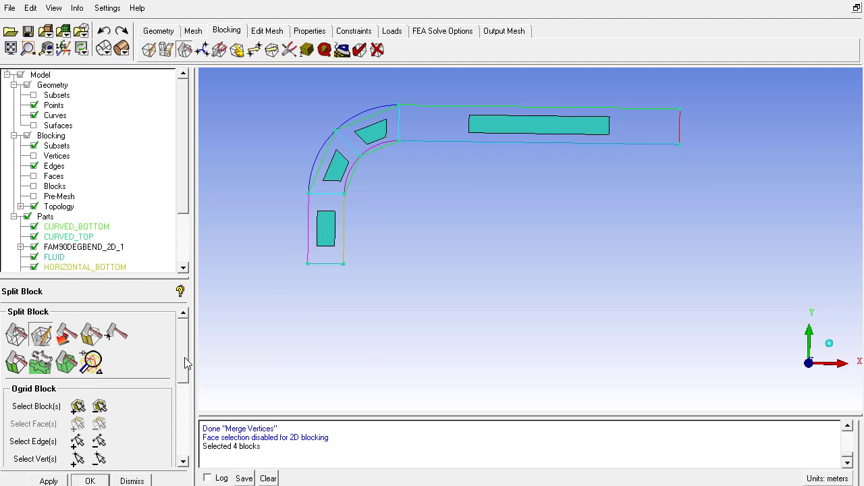
Add the end edges of the vertical and horizontal sections to the O-grid selection and create the O-grid
{"action": "scroll", "coordinate": [185, 363], "scroll_direction": "down", "scroll_amount": 5}
{"action": "left_click", "coordinate": [78, 354]}
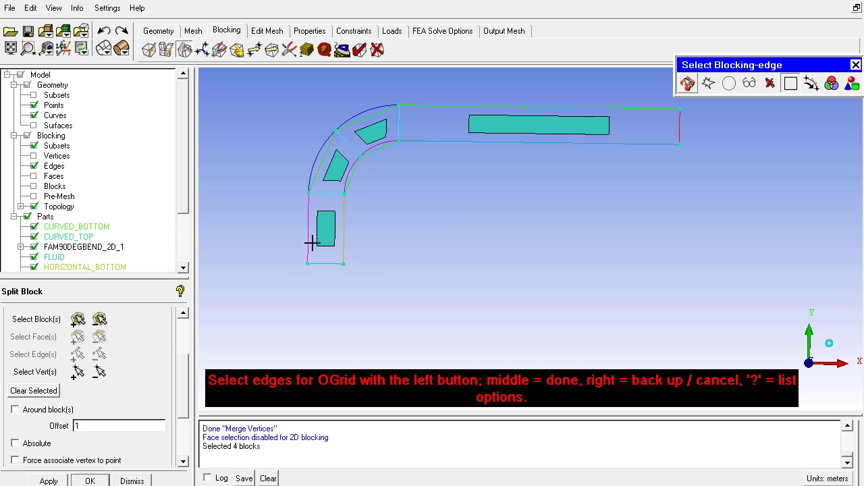
{"action": "scroll", "coordinate": [319, 255], "scroll_direction": "up", "scroll_amount": 2}
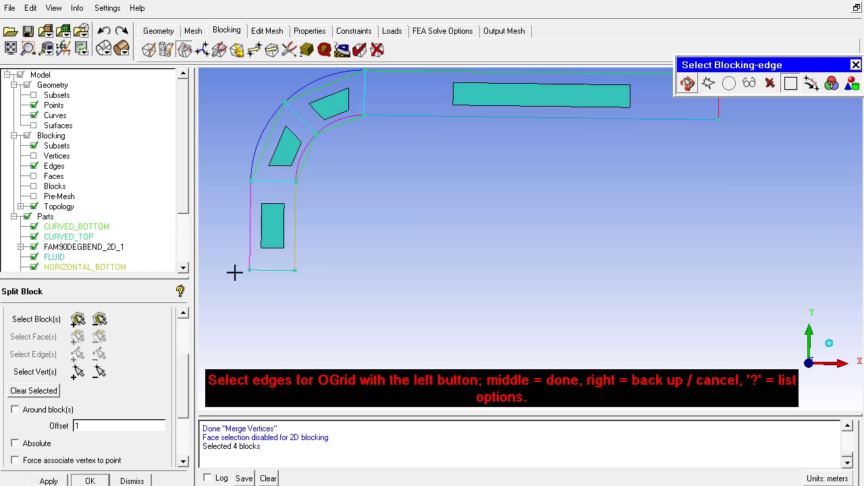
{"action": "left_click", "coordinate": [273, 270]}
{"action": "middle_click", "coordinate": [286, 283]}
{"action": "left_click", "coordinate": [78, 354]}
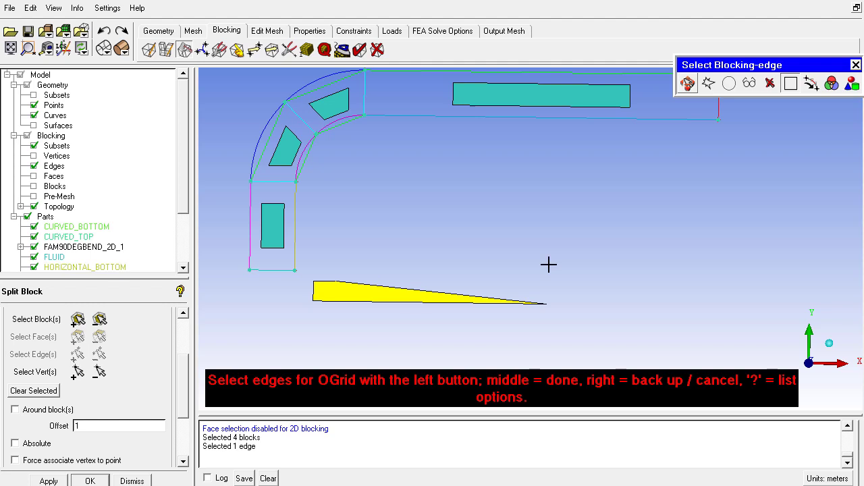
{"action": "scroll", "coordinate": [549, 263], "scroll_direction": "down", "scroll_amount": 3}
{"action": "middle_click", "coordinate": [616, 206]}
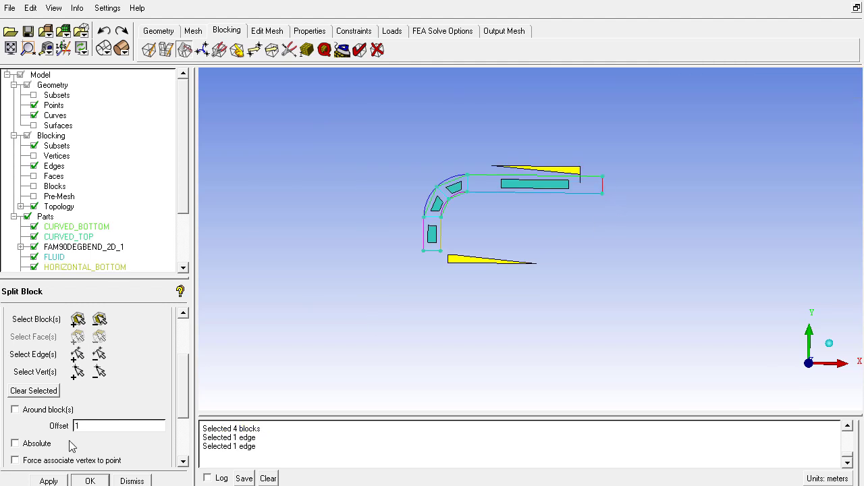
{"action": "left_click", "coordinate": [74, 476]}
Examine the new O-grid lines through the bend and their distance from the walls at the horizontal section's free end
{"action": "scroll", "coordinate": [489, 293], "scroll_direction": "up", "scroll_amount": 4}
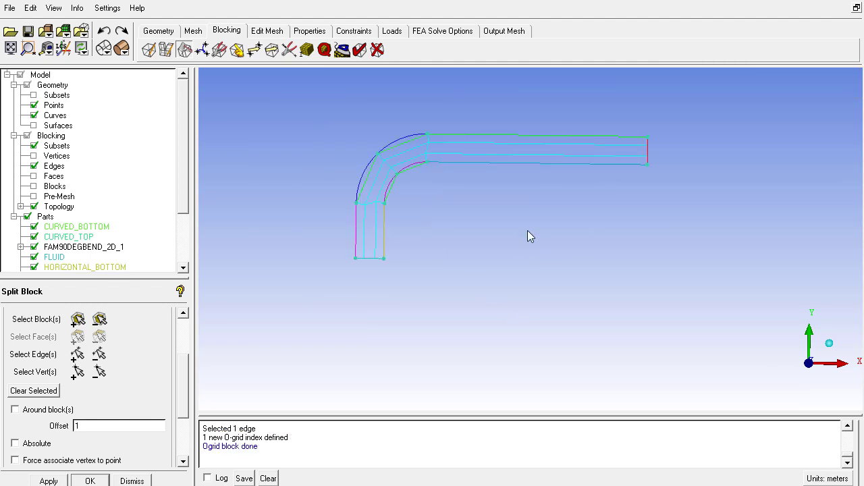
{"action": "scroll", "coordinate": [250, 249], "scroll_direction": "up", "scroll_amount": 5}
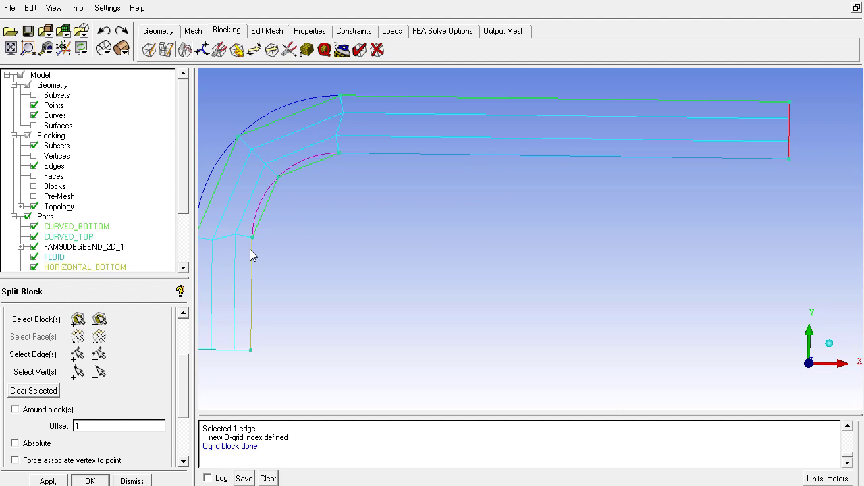
{"action": "middle_click_drag", "start_coordinate": [301, 208], "coordinate": [299, 301]}
{"action": "scroll", "coordinate": [299, 302], "scroll_direction": "down", "scroll_amount": 1}
{"action": "middle_click_drag", "start_coordinate": [648, 204], "coordinate": [298, 229]}
{"action": "scroll", "coordinate": [459, 301], "scroll_direction": "up", "scroll_amount": 2}
{"action": "middle_click_drag", "start_coordinate": [446, 216], "coordinate": [434, 285]}
{"action": "scroll", "coordinate": [467, 281], "scroll_direction": "up", "scroll_amount": 3}
{"action": "middle_click_drag", "start_coordinate": [467, 201], "coordinate": [465, 253]}
{"action": "middle_click_drag", "start_coordinate": [476, 289], "coordinate": [475, 219]}
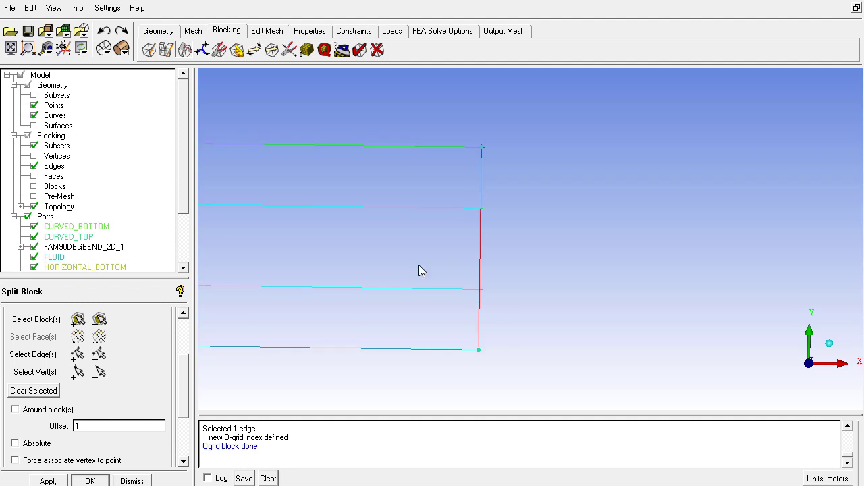
{"action": "middle_click_drag", "start_coordinate": [419, 265], "coordinate": [472, 256]}
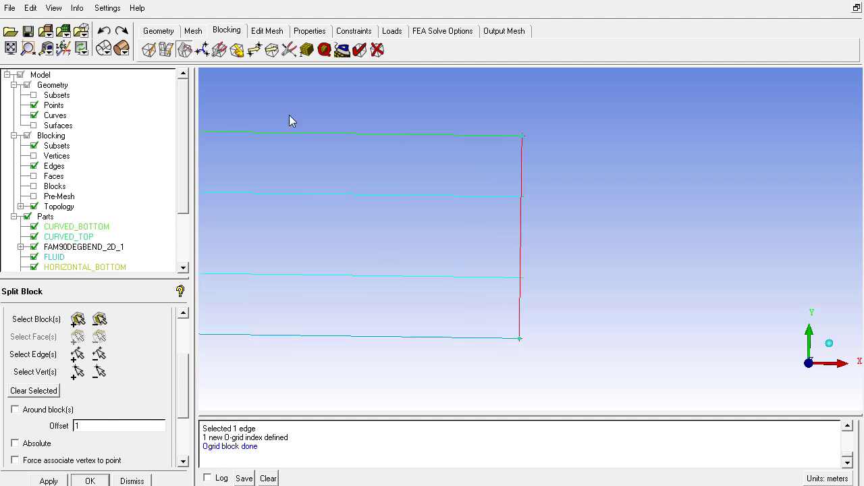
Set up Rescale Ogrid on all visible blocks, using the short edge beside the outer wall at the horizontal section's free end
{"action": "left_click", "coordinate": [219, 49]}
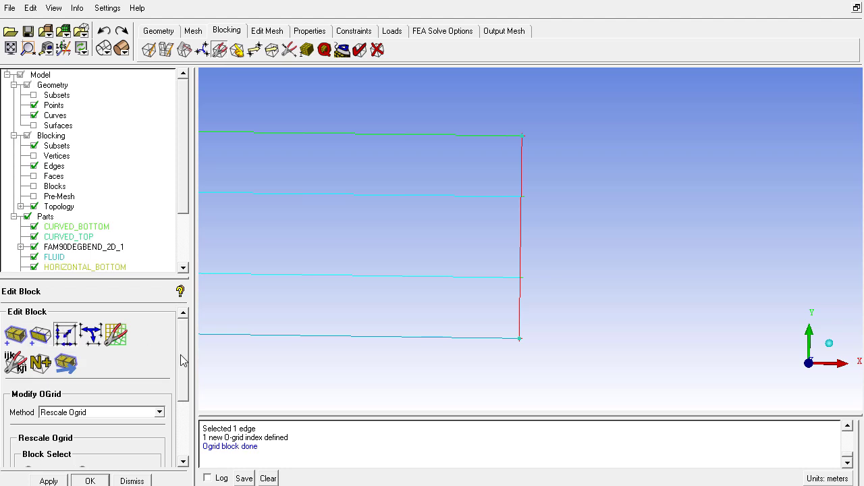
{"action": "scroll", "coordinate": [183, 360], "scroll_direction": "down", "scroll_amount": 2}
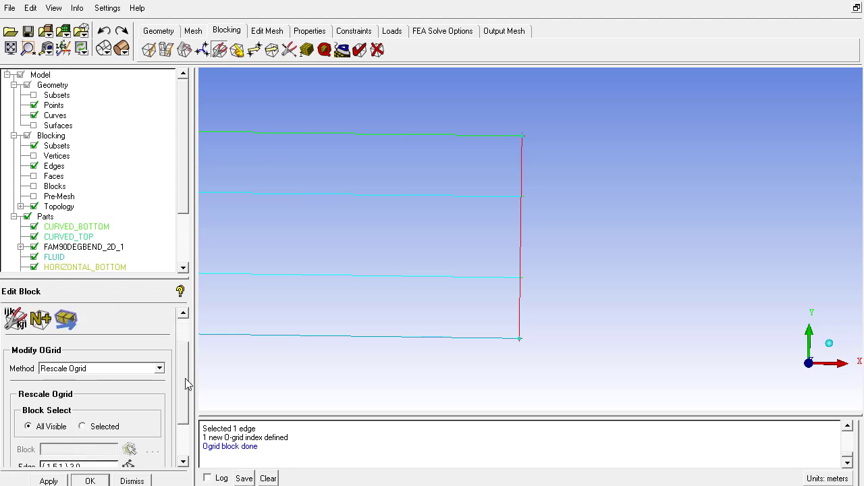
{"action": "left_click", "coordinate": [129, 459]}
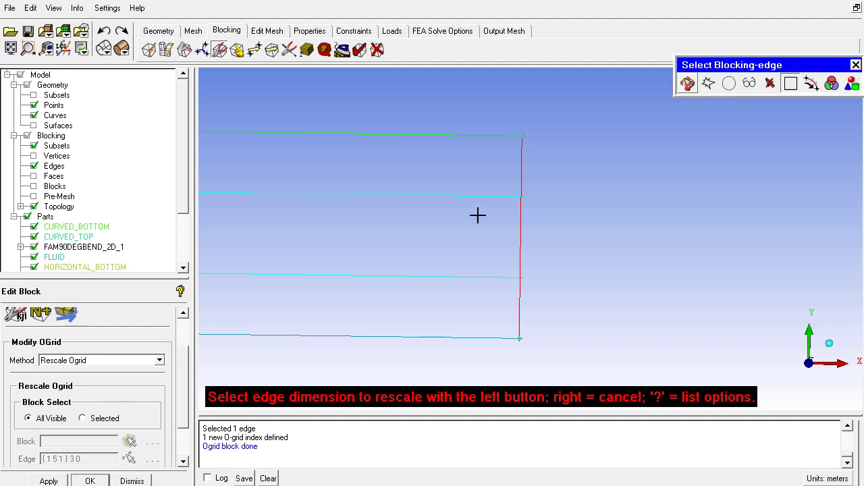
{"action": "left_click", "coordinate": [518, 167]}
Rescale the O-grid with an offset of 0.5 and check the layer spacing at the horizontal section's free end
{"action": "middle_click_drag", "start_coordinate": [436, 277], "coordinate": [783, 232]}
{"action": "middle_click_drag", "start_coordinate": [258, 187], "coordinate": [680, 263]}
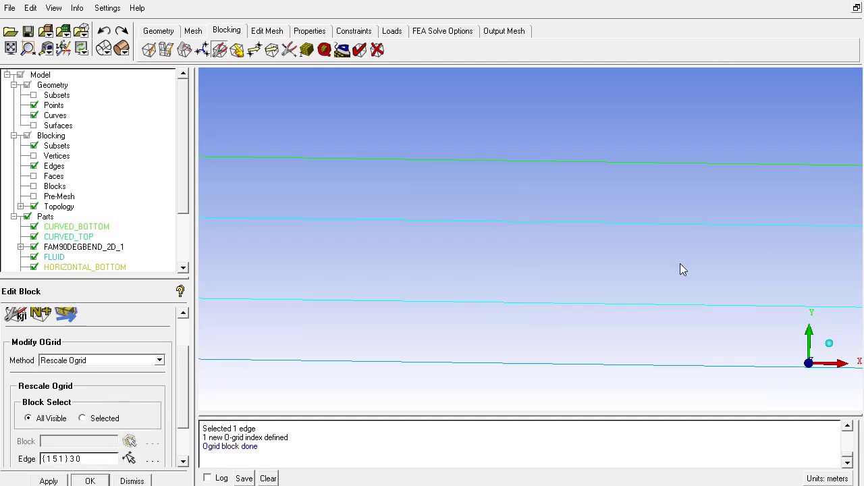
{"action": "middle_click_drag", "start_coordinate": [220, 164], "coordinate": [548, 198]}
{"action": "middle_click_drag", "start_coordinate": [500, 272], "coordinate": [478, 194]}
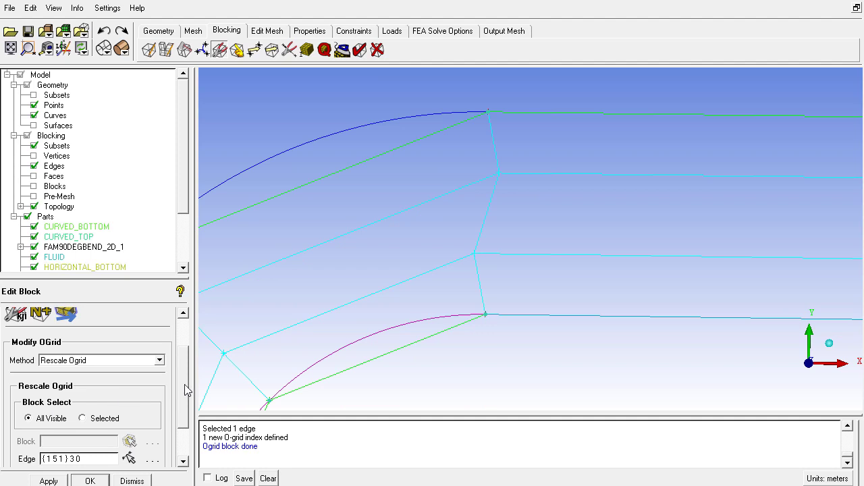
{"action": "scroll", "coordinate": [185, 393], "scroll_direction": "down", "scroll_amount": 2}
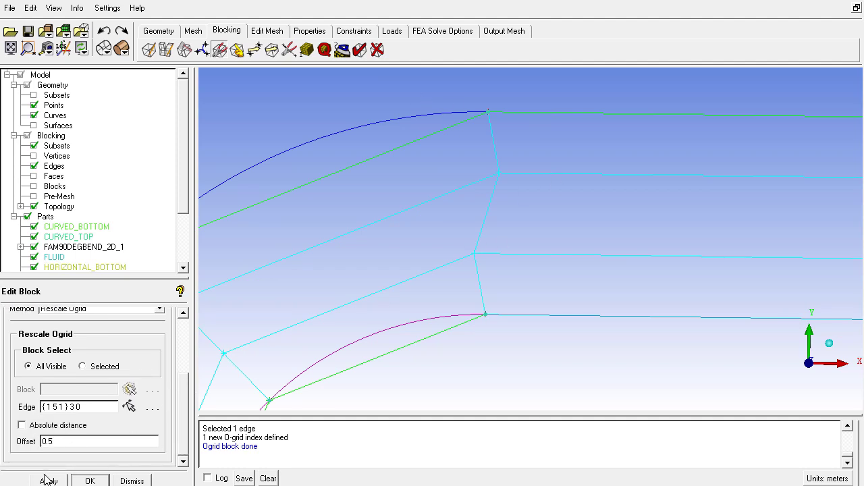
{"action": "left_click_drag", "start_coordinate": [59, 442], "coordinate": [23, 445]}
{"action": "left_click_drag", "start_coordinate": [70, 441], "coordinate": [23, 443]}
{"action": "left_click", "coordinate": [47, 481]}
{"action": "right_click_drag", "start_coordinate": [541, 248], "coordinate": [557, 280]}
{"action": "middle_click_drag", "start_coordinate": [668, 195], "coordinate": [452, 148]}
{"action": "middle_click_drag", "start_coordinate": [681, 228], "coordinate": [365, 234]}
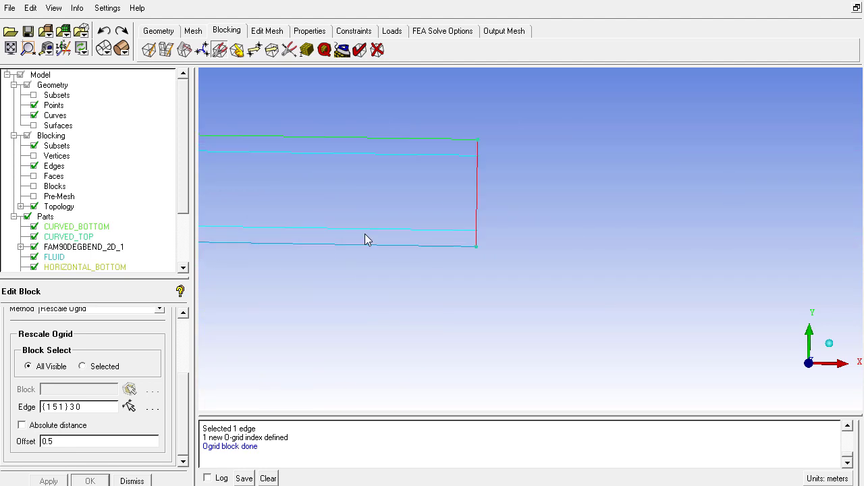
Open the edge meshing parameters and set 20 nodes on the short O-grid edge beside the outer wall at the horizontal section's free end
{"action": "right_click_drag", "start_coordinate": [417, 181], "coordinate": [426, 128]}
{"action": "middle_click_drag", "start_coordinate": [425, 128], "coordinate": [432, 171]}
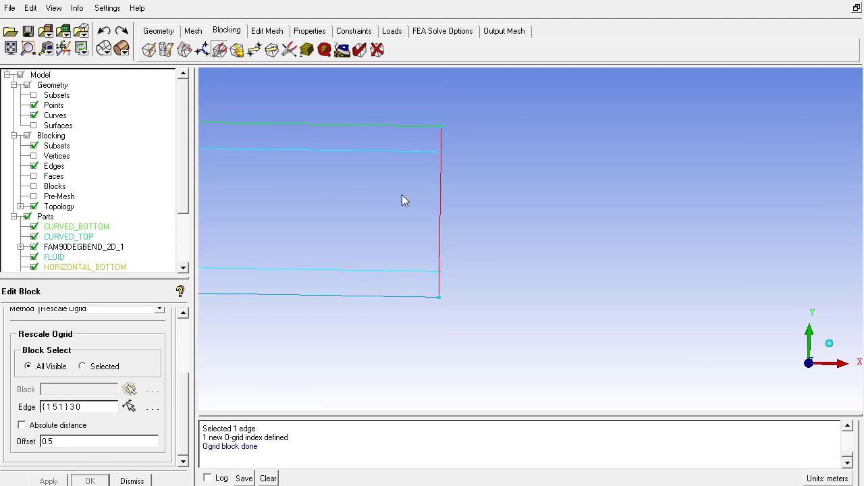
{"action": "left_click", "coordinate": [307, 50]}
{"action": "left_click", "coordinate": [65, 334]}
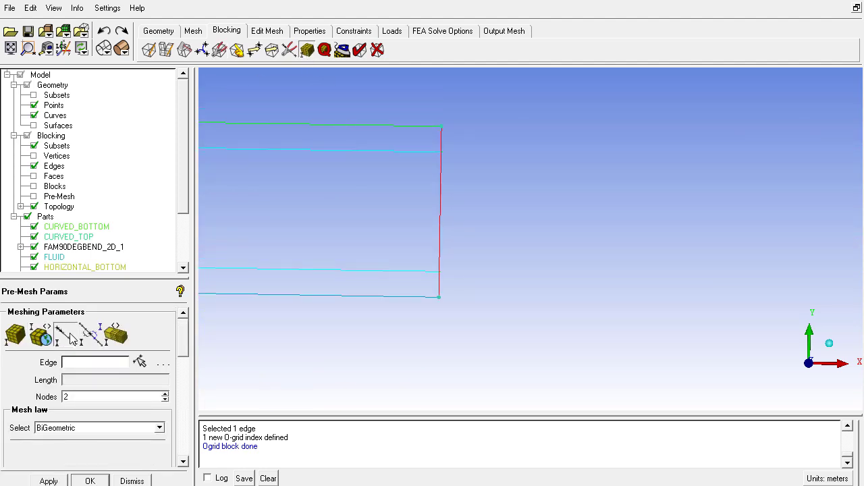
{"action": "left_click", "coordinate": [440, 141]}
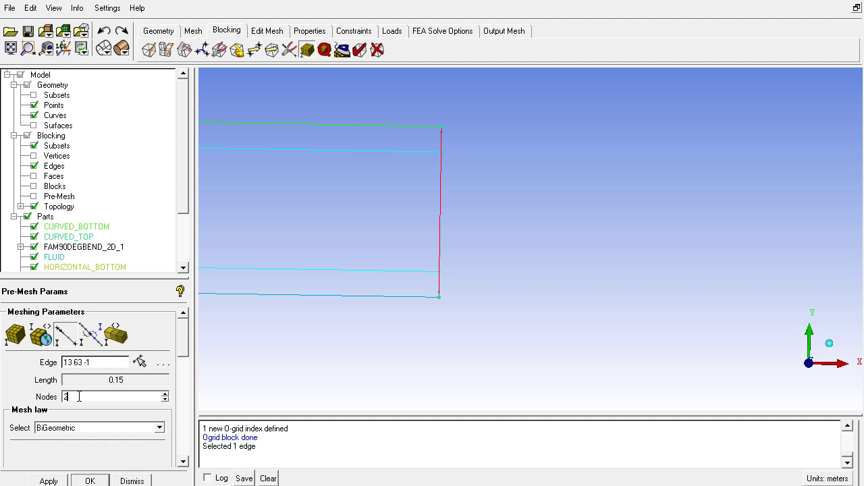
{"action": "key", "text": "Return"}
Examine the node distribution on the short O-grid edge beside the inner wall at the horizontal section's free end
{"action": "right_click_drag", "start_coordinate": [304, 246], "coordinate": [323, 304]}
{"action": "middle_click_drag", "start_coordinate": [323, 304], "coordinate": [434, 276]}
{"action": "right_click_drag", "start_coordinate": [443, 108], "coordinate": [484, 395]}
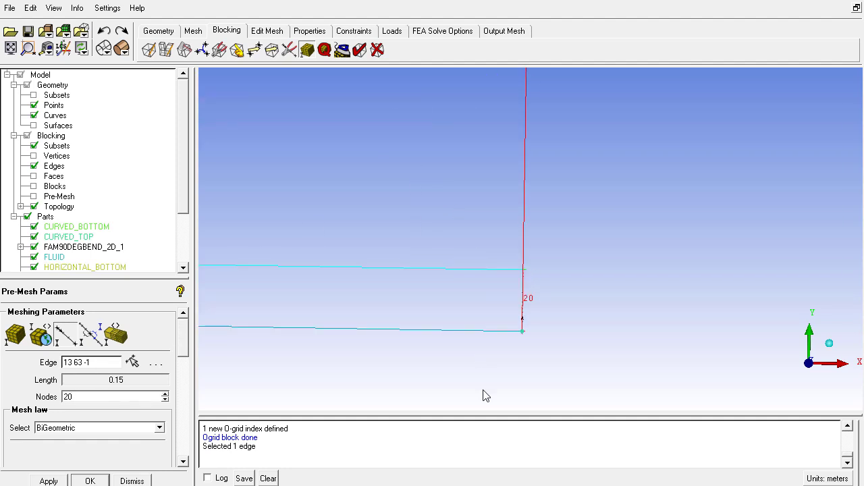
{"action": "right_click_drag", "start_coordinate": [485, 165], "coordinate": [491, 272]}
{"action": "middle_click_drag", "start_coordinate": [498, 272], "coordinate": [484, 156]}
{"action": "right_click_drag", "start_coordinate": [492, 233], "coordinate": [498, 271]}
{"action": "middle_click_drag", "start_coordinate": [490, 354], "coordinate": [508, 286]}
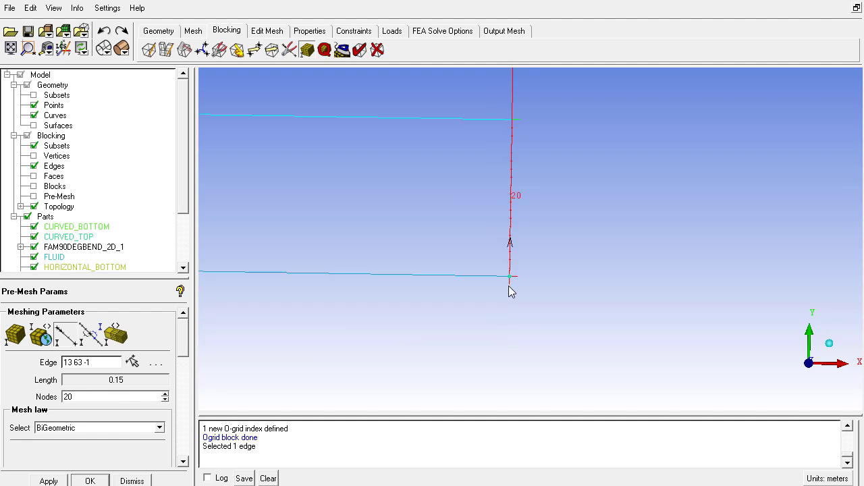
{"action": "right_click_drag", "start_coordinate": [511, 184], "coordinate": [506, 304]}
{"action": "middle_click_drag", "start_coordinate": [506, 304], "coordinate": [496, 325]}
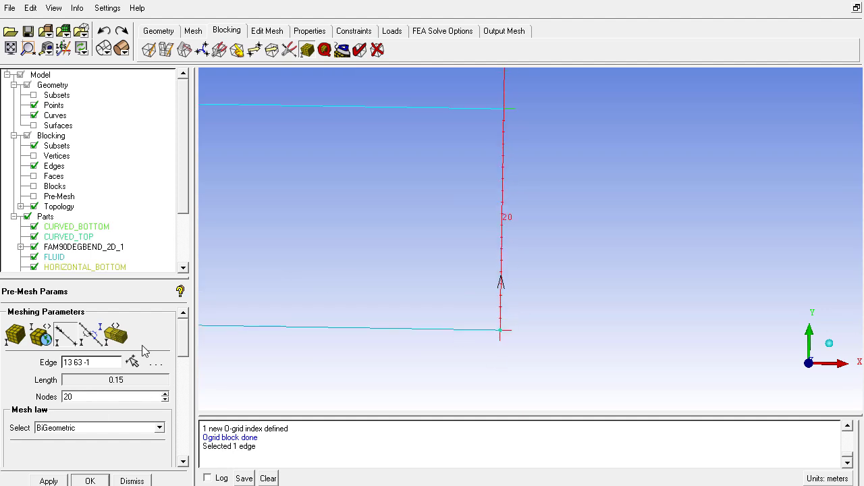
Set Spacing 1 of the short O-grid edge to 0.001 and inspect the nodes closest to the inner wall
{"action": "left_click_drag", "start_coordinate": [183, 338], "coordinate": [189, 368]}
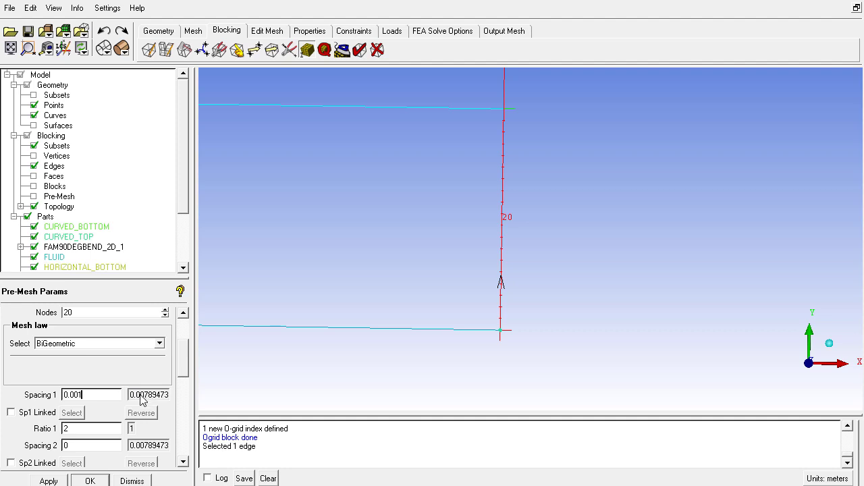
{"action": "scroll", "coordinate": [466, 349], "scroll_direction": "up", "scroll_amount": 5}
{"action": "middle_click_drag", "start_coordinate": [477, 400], "coordinate": [506, 265]}
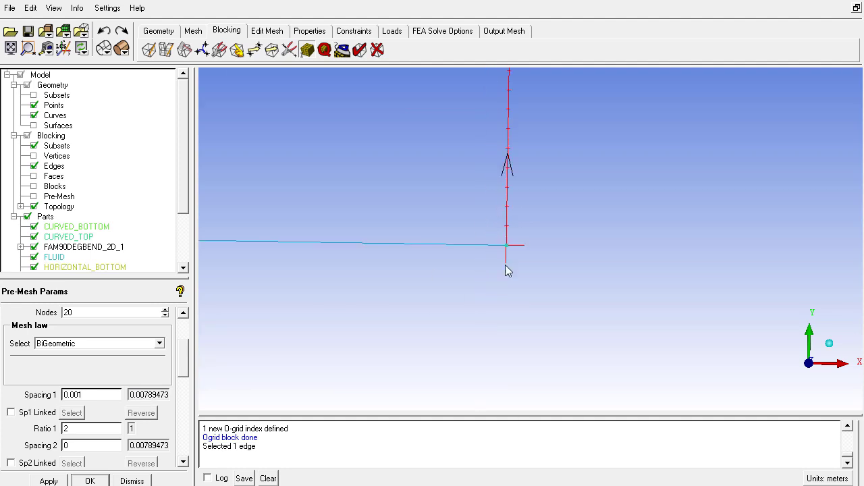
{"action": "scroll", "coordinate": [498, 202], "scroll_direction": "up", "scroll_amount": 5}
{"action": "middle_click_drag", "start_coordinate": [487, 296], "coordinate": [492, 335]}
{"action": "scroll", "coordinate": [487, 264], "scroll_direction": "up", "scroll_amount": 5}
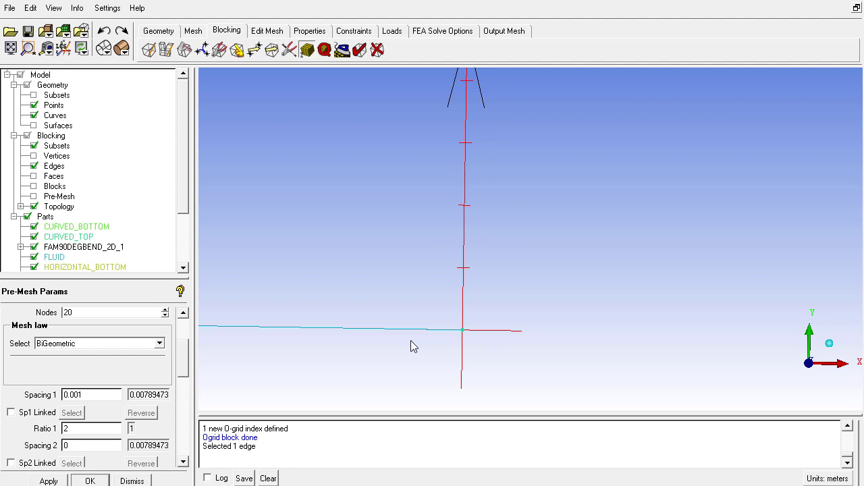
Set the O-grid edge's Ratio 1 to 1.2 and its mesh law to Geometric1, and apply the distribution
{"action": "double_click", "coordinate": [86, 431]}
{"action": "middle_click_drag", "start_coordinate": [311, 232], "coordinate": [344, 228]}
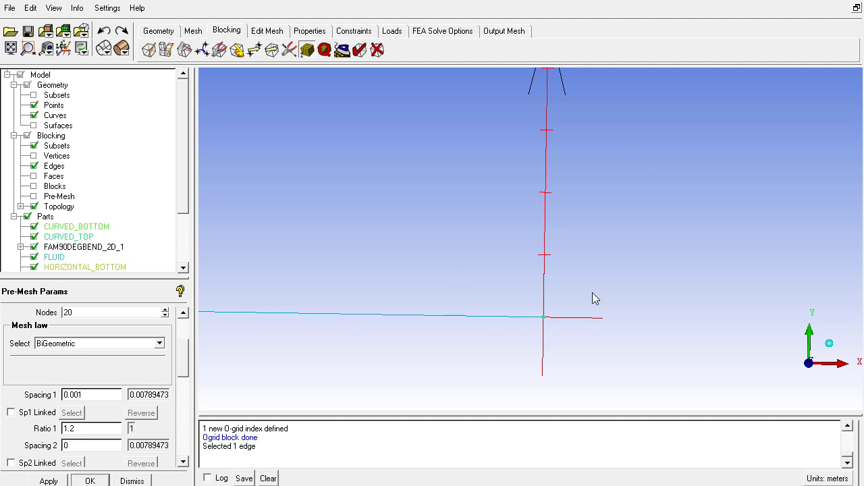
{"action": "left_click_drag", "start_coordinate": [77, 431], "coordinate": [53, 432]}
{"action": "left_click", "coordinate": [106, 344]}
{"action": "left_click", "coordinate": [73, 433]}
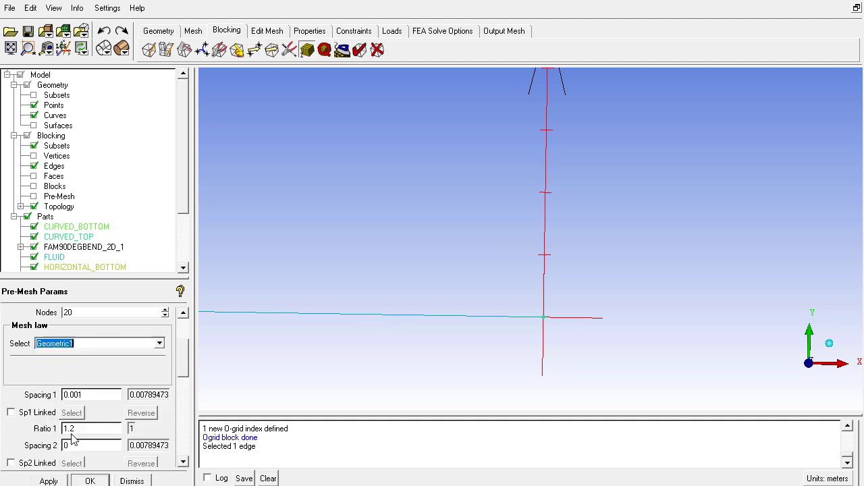
{"action": "left_click", "coordinate": [48, 481]}
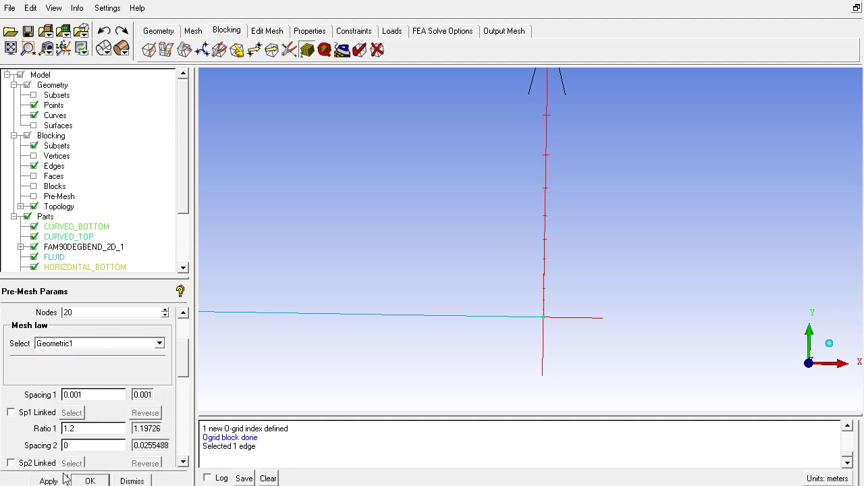
Inspect the node clustering toward the inner wall, fit the whole bend in view and reapply the edge parameters
{"action": "left_click_drag", "start_coordinate": [460, 255], "coordinate": [457, 284]}
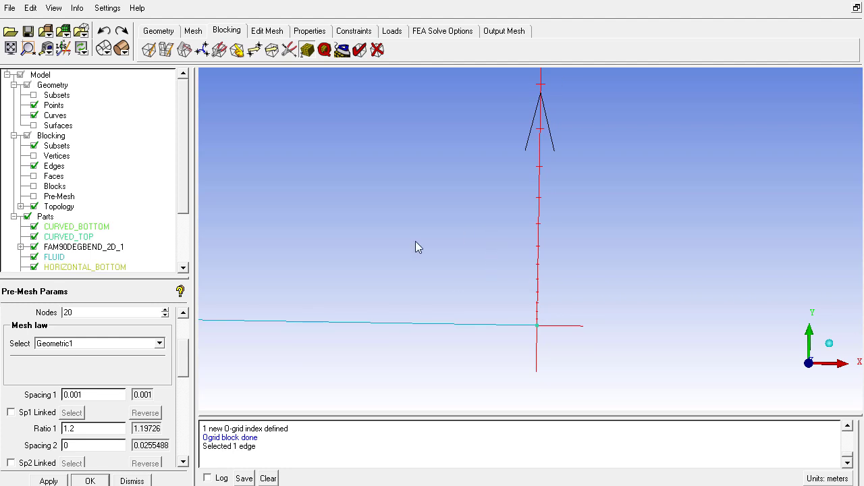
{"action": "left_click_drag", "start_coordinate": [424, 191], "coordinate": [443, 290]}
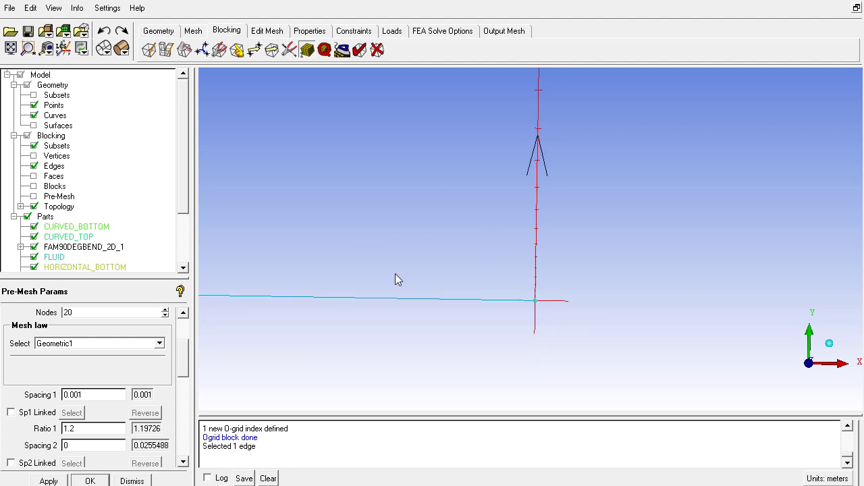
{"action": "left_click_drag", "start_coordinate": [328, 257], "coordinate": [535, 289]}
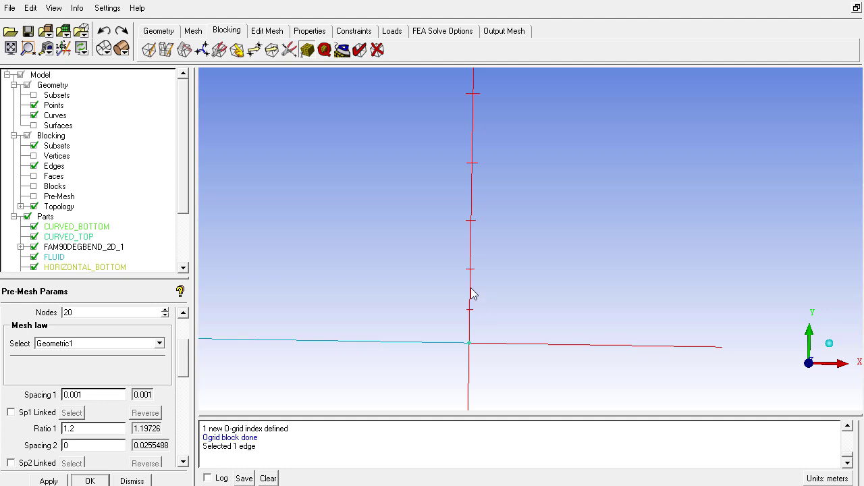
{"action": "right_click_drag", "start_coordinate": [340, 122], "coordinate": [363, 169]}
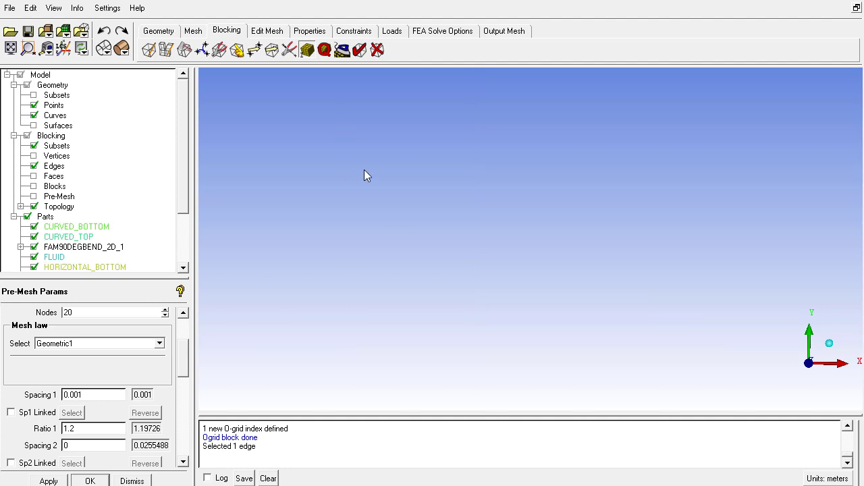
{"action": "left_click", "coordinate": [13, 48]}
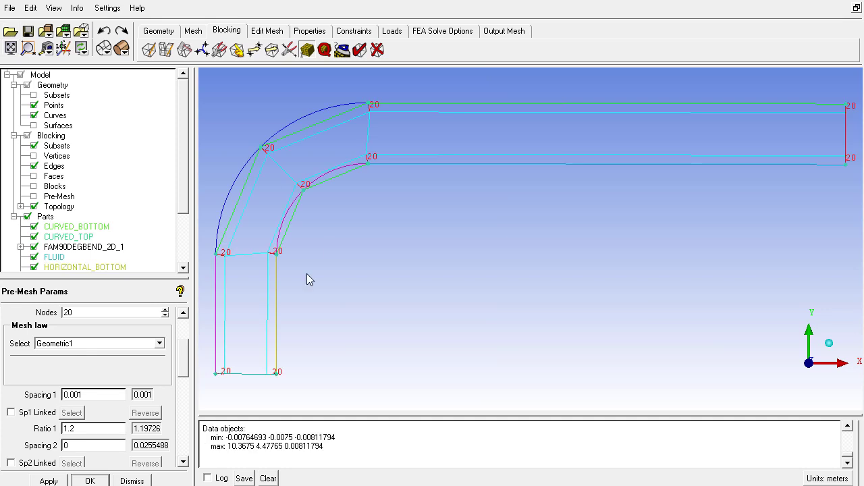
{"action": "left_click", "coordinate": [49, 481]}
Set 20 nodes on the core edge crossing the channel where the bend meets the horizontal section
{"action": "scroll", "coordinate": [343, 326], "scroll_direction": "up", "scroll_amount": 3}
{"action": "middle_click_drag", "start_coordinate": [479, 263], "coordinate": [669, 379]}
{"action": "scroll", "coordinate": [510, 368], "scroll_direction": "up", "scroll_amount": 6}
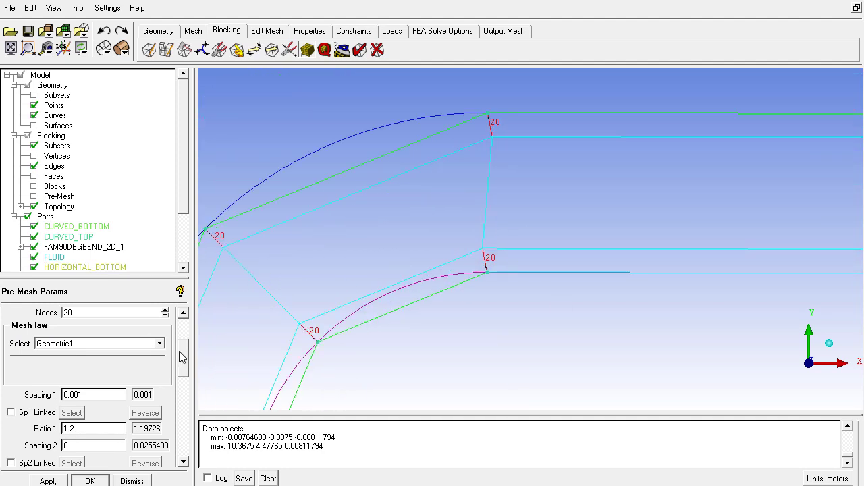
{"action": "left_click_drag", "start_coordinate": [179, 351], "coordinate": [179, 327]}
{"action": "left_click", "coordinate": [65, 334]}
{"action": "left_click", "coordinate": [491, 193]}
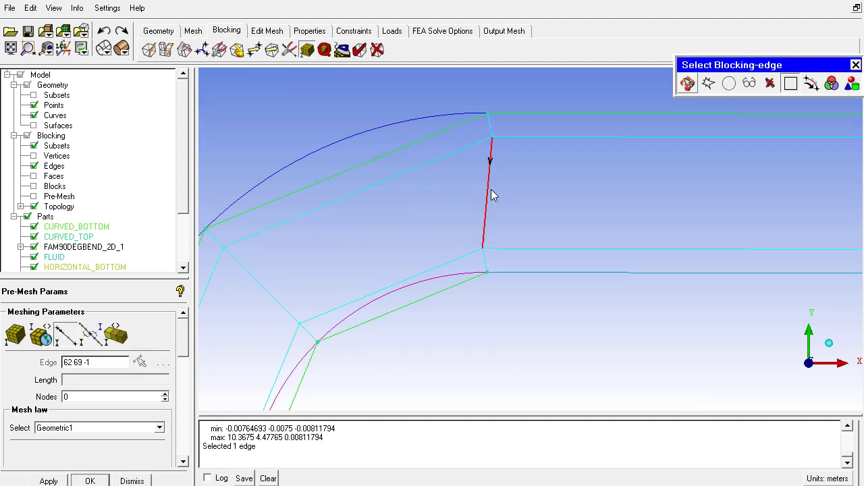
{"action": "middle_click", "coordinate": [492, 195]}
{"action": "double_click", "coordinate": [76, 397]}
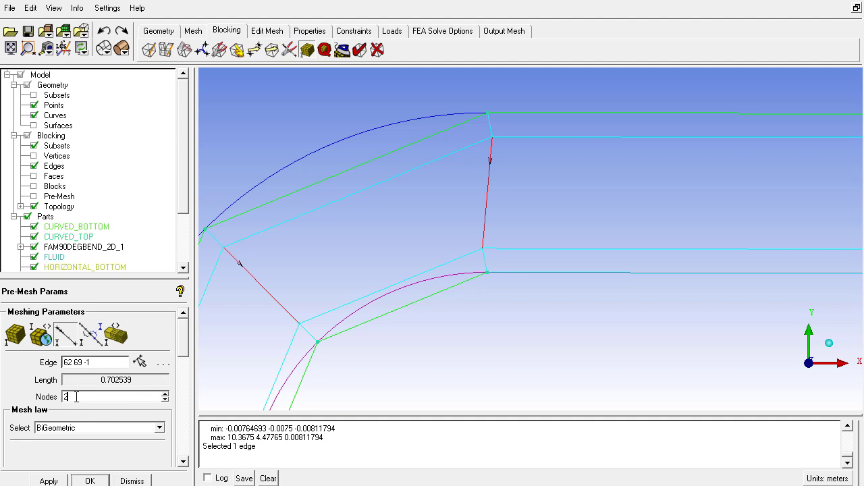
{"action": "type", "text": "20"}
{"action": "key", "text": "Return"}
{"action": "left_click", "coordinate": [49, 480]}
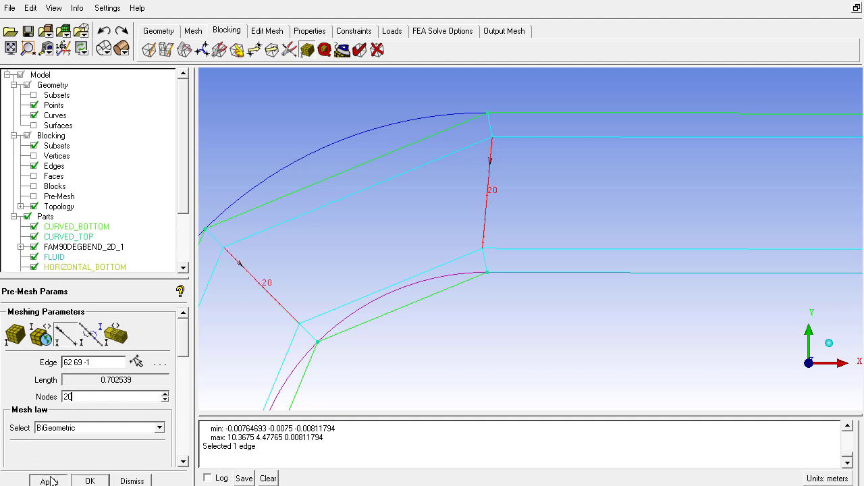
Check the cross-channel node distribution and set the node count along the outer wall edge of the bend half adjoining the horizontal section
{"action": "middle_click_drag", "start_coordinate": [531, 124], "coordinate": [495, 177]}
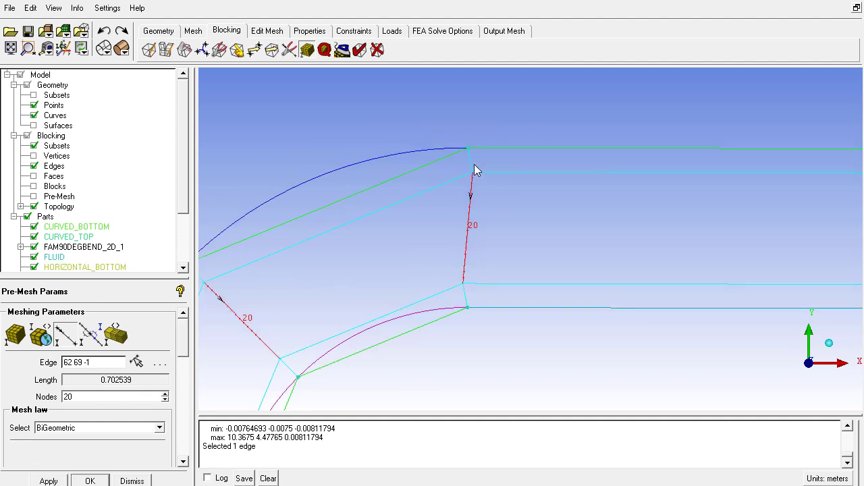
{"action": "scroll", "coordinate": [480, 115], "scroll_direction": "up", "scroll_amount": 5}
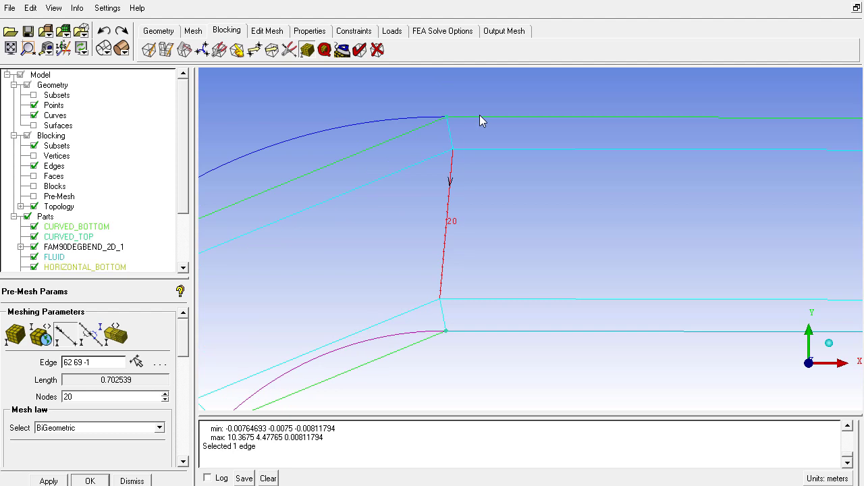
{"action": "right_click_drag", "start_coordinate": [473, 241], "coordinate": [456, 263]}
{"action": "middle_click_drag", "start_coordinate": [455, 258], "coordinate": [500, 217]}
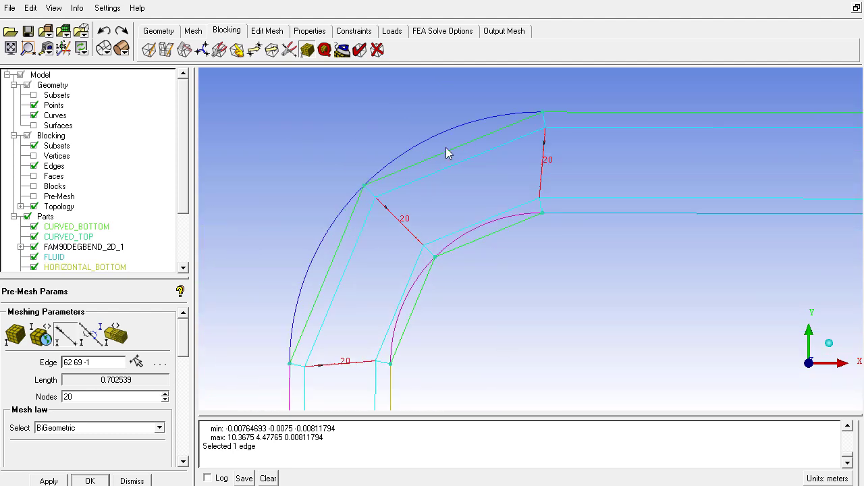
{"action": "right_click_drag", "start_coordinate": [446, 148], "coordinate": [450, 274]}
{"action": "left_click", "coordinate": [136, 361]}
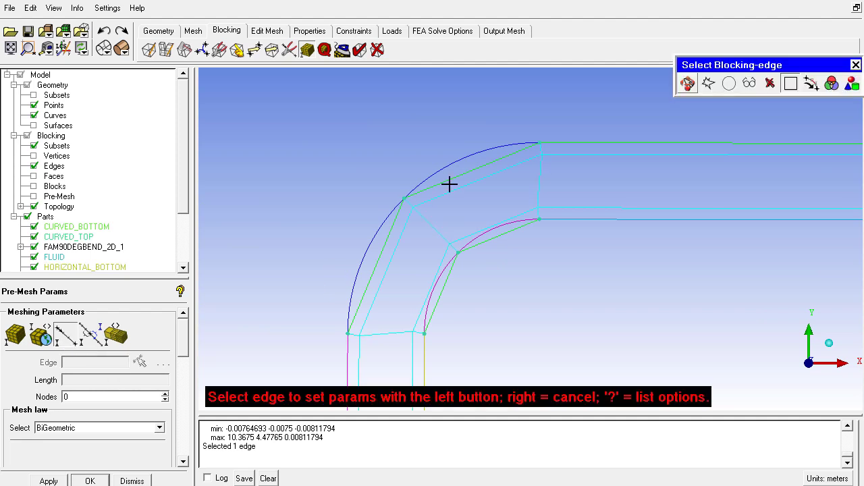
{"action": "left_click", "coordinate": [450, 183]}
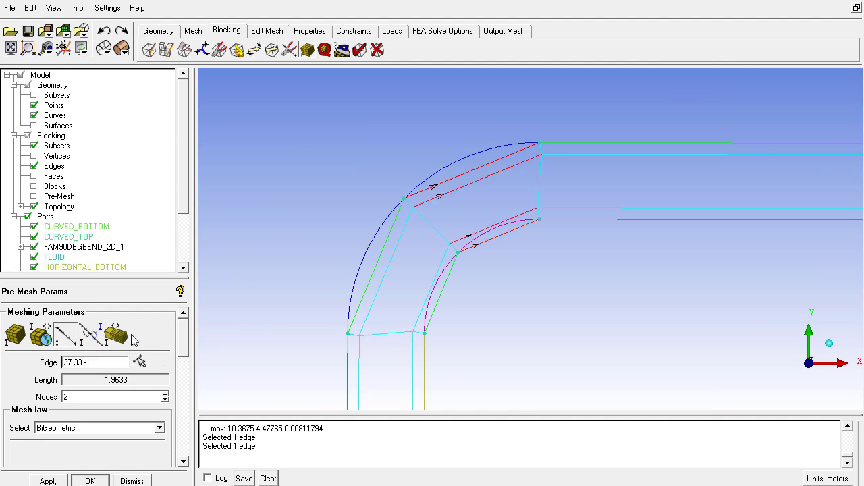
{"action": "double_click", "coordinate": [67, 397]}
{"action": "left_click", "coordinate": [61, 480]}
Set 40 nodes along the outer wall edge of the bend half adjoining the vertical section
{"action": "left_click", "coordinate": [70, 336]}
{"action": "left_click", "coordinate": [376, 268]}
{"action": "double_click", "coordinate": [91, 397]}
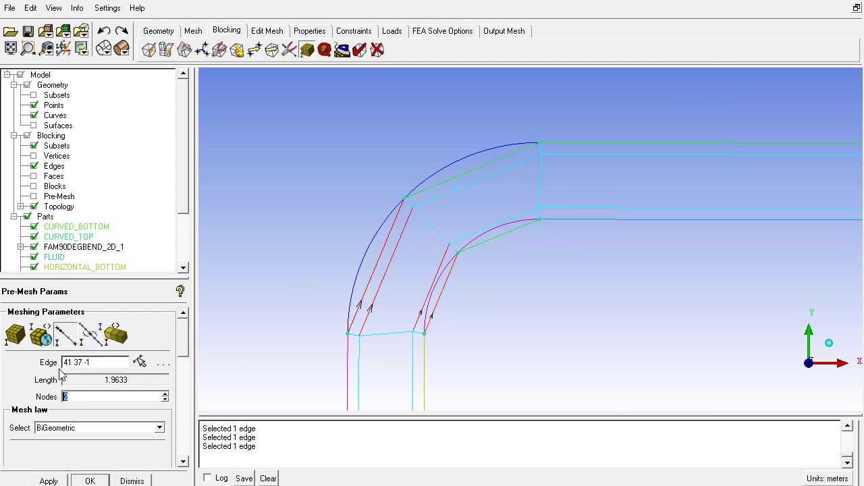
{"action": "left_click", "coordinate": [49, 481]}
{"action": "middle_click_drag", "start_coordinate": [416, 261], "coordinate": [376, 254]}
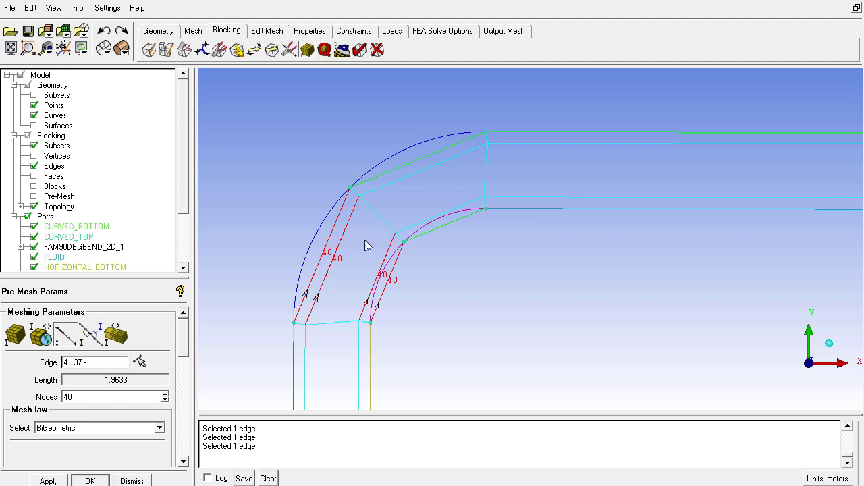
Set 20 nodes along the vertical section's outer wall edge
{"action": "middle_click_drag", "start_coordinate": [357, 255], "coordinate": [365, 214]}
{"action": "middle_click_drag", "start_coordinate": [460, 157], "coordinate": [430, 200]}
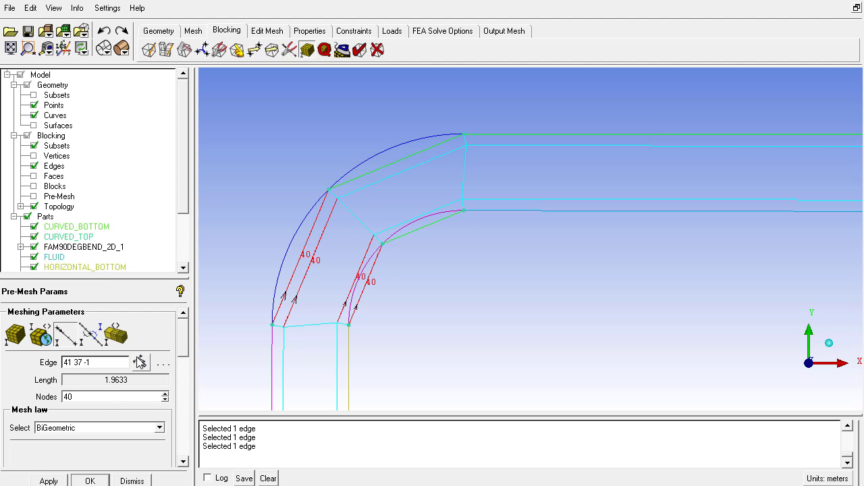
{"action": "left_click", "coordinate": [71, 339]}
{"action": "scroll", "coordinate": [302, 269], "scroll_direction": "up", "scroll_amount": 2}
{"action": "scroll", "coordinate": [302, 269], "scroll_direction": "down", "scroll_amount": 3}
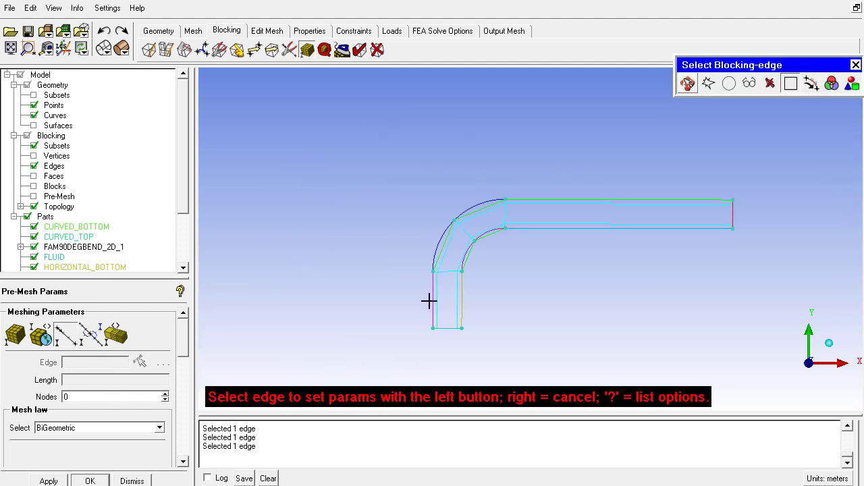
{"action": "left_click", "coordinate": [431, 300]}
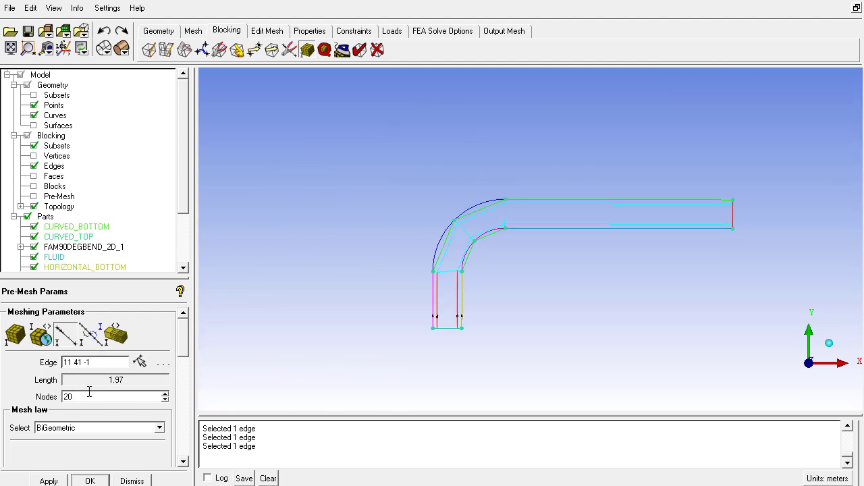
{"action": "left_click", "coordinate": [48, 480]}
Set 40 nodes along the horizontal section's outer wall edge
{"action": "left_click", "coordinate": [557, 199]}
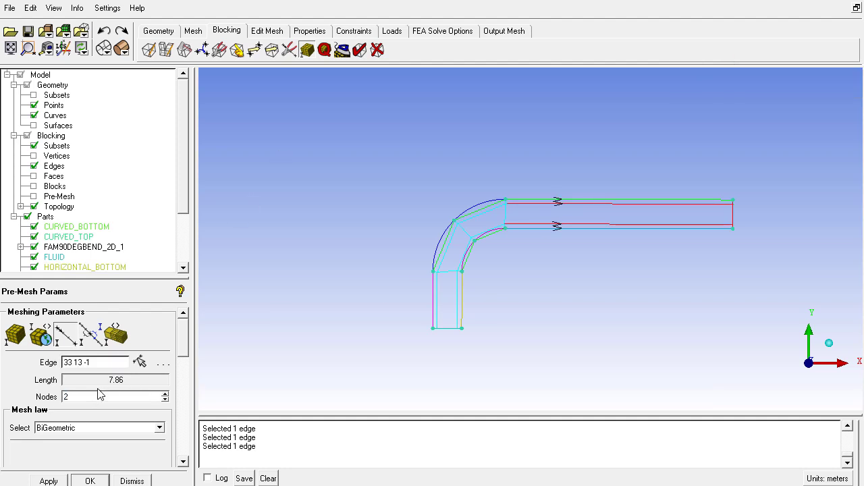
{"action": "left_click_drag", "start_coordinate": [47, 393], "coordinate": [42, 393]}
{"action": "key", "text": "BackSpace"}
{"action": "key", "text": "Return"}
Recompute and display the pre-mesh, with the view closer on the bend and the start of the horizontal section
{"action": "scroll", "coordinate": [436, 204], "scroll_direction": "up", "scroll_amount": 5}
{"action": "middle_click_drag", "start_coordinate": [446, 233], "coordinate": [458, 198]}
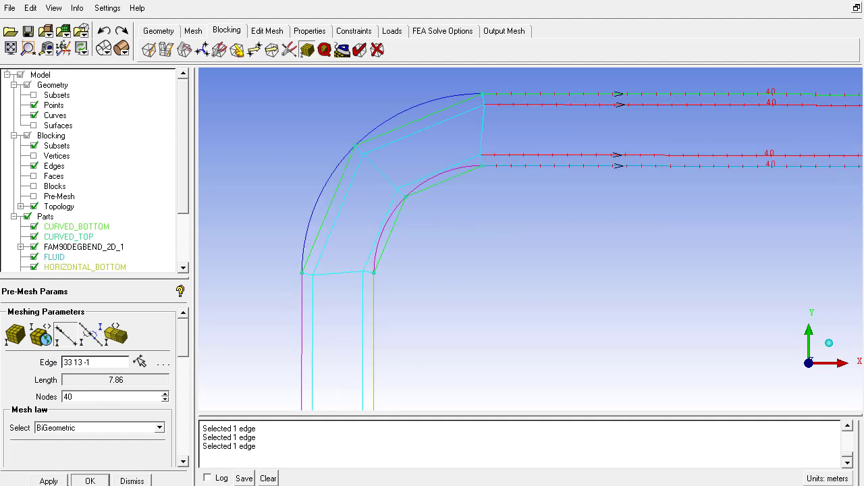
{"action": "scroll", "coordinate": [449, 283], "scroll_direction": "up", "scroll_amount": 4}
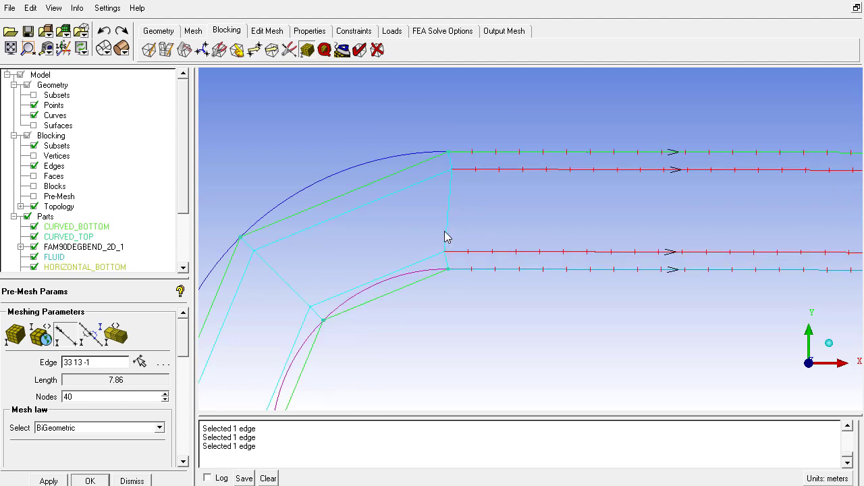
{"action": "middle_click_drag", "start_coordinate": [445, 238], "coordinate": [434, 258]}
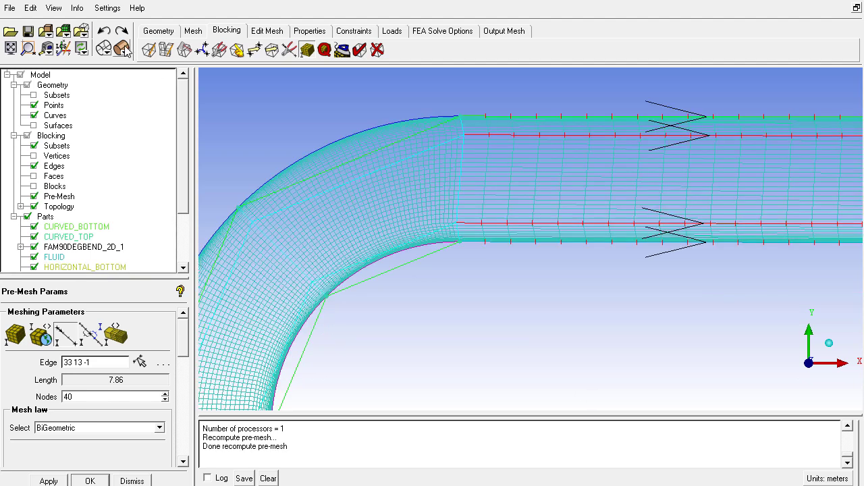
Display the pre-mesh as solid and examine the cell sizes where the bend's outer wall meets the horizontal section
{"action": "left_click", "coordinate": [123, 50]}
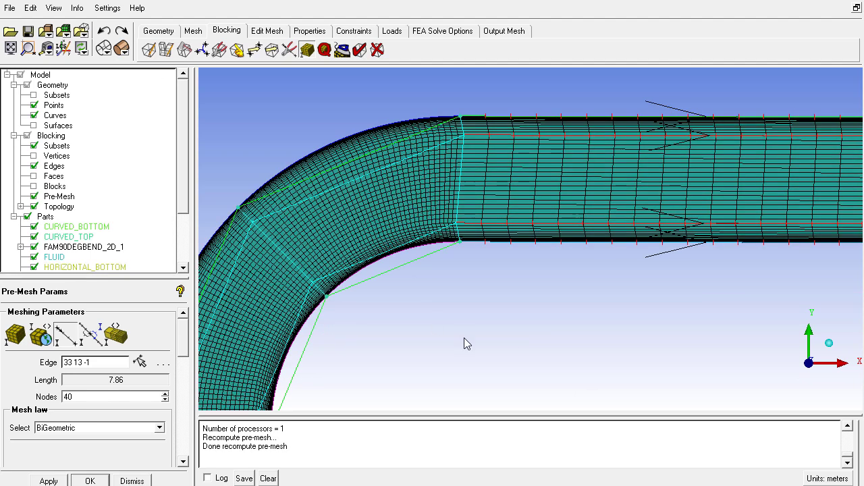
{"action": "right_click_drag", "start_coordinate": [475, 191], "coordinate": [454, 135]}
{"action": "middle_click_drag", "start_coordinate": [456, 179], "coordinate": [484, 279]}
{"action": "right_click_drag", "start_coordinate": [484, 279], "coordinate": [460, 202]}
{"action": "middle_click_drag", "start_coordinate": [460, 202], "coordinate": [530, 301]}
{"action": "right_click_drag", "start_coordinate": [530, 301], "coordinate": [500, 169]}
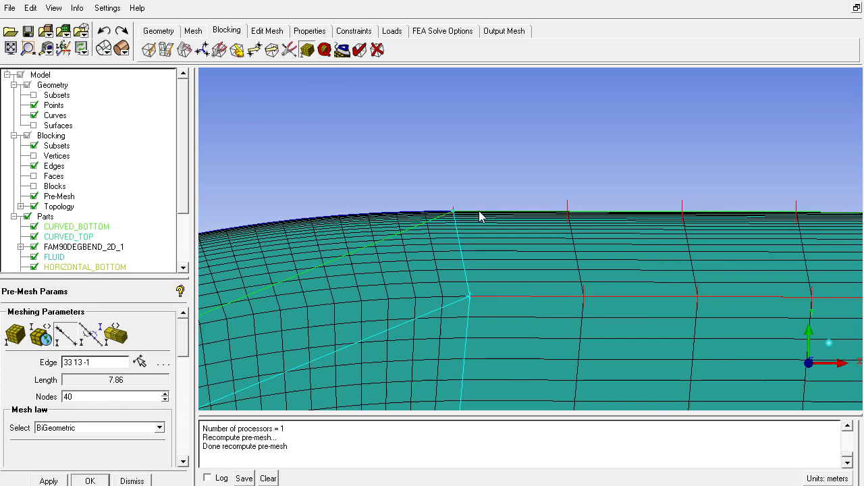
{"action": "middle_click_drag", "start_coordinate": [441, 215], "coordinate": [415, 222]}
{"action": "right_click_drag", "start_coordinate": [414, 221], "coordinate": [401, 203]}
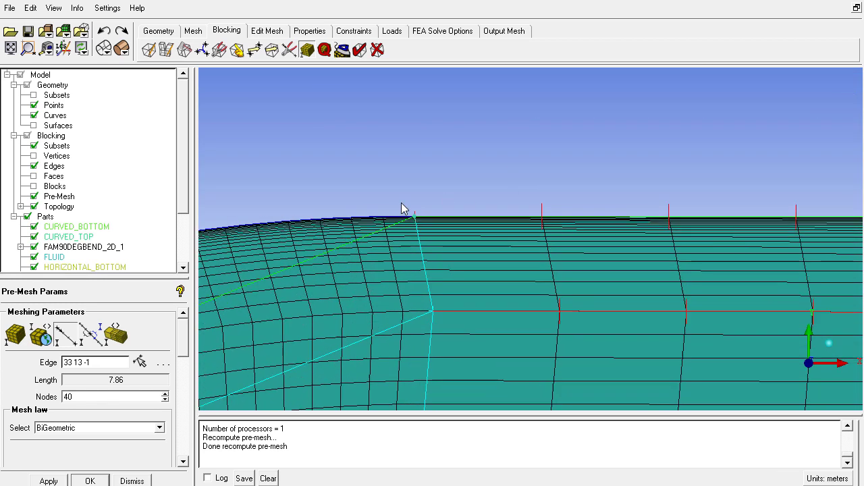
{"action": "middle_click_drag", "start_coordinate": [506, 273], "coordinate": [531, 195]}
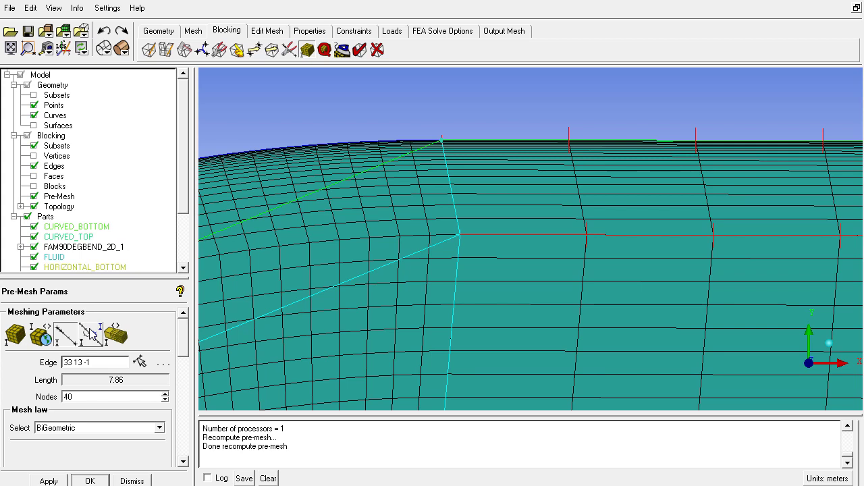
Match the node spacing of the horizontal section's outer wall edge to the adjoining bend edge as reference
{"action": "left_click", "coordinate": [95, 334]}
{"action": "left_click", "coordinate": [440, 148]}
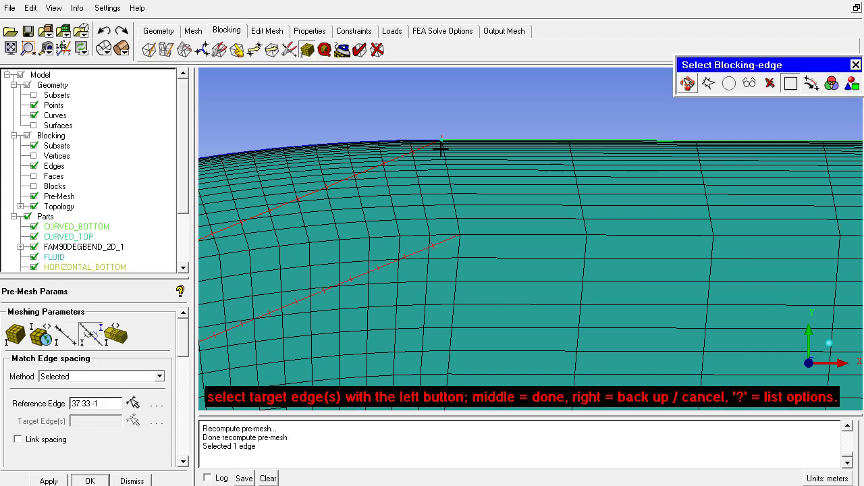
{"action": "left_click", "coordinate": [469, 141]}
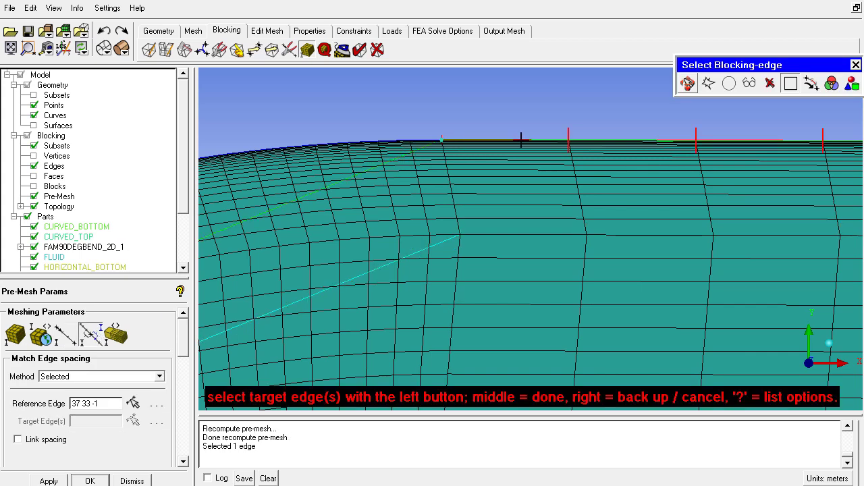
{"action": "middle_click", "coordinate": [505, 177]}
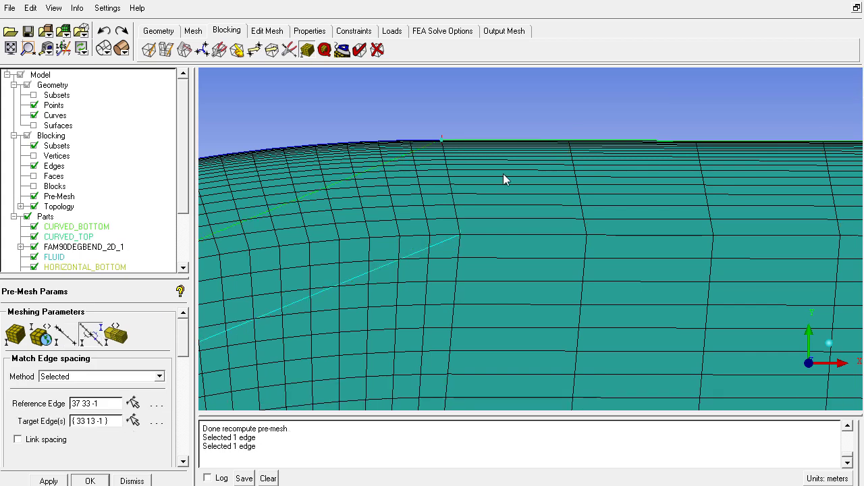
Set Ratio 1 to 1.2 for the horizontal section's outer wall edge
{"action": "left_click", "coordinate": [75, 334]}
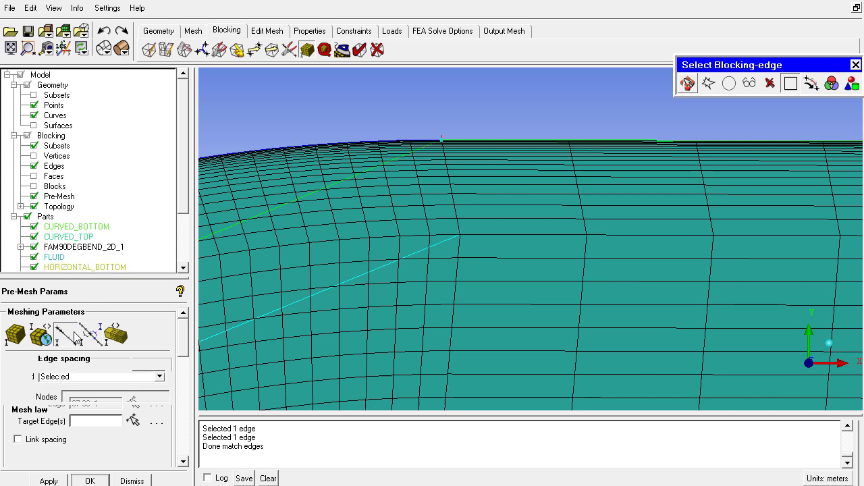
{"action": "left_click", "coordinate": [476, 138]}
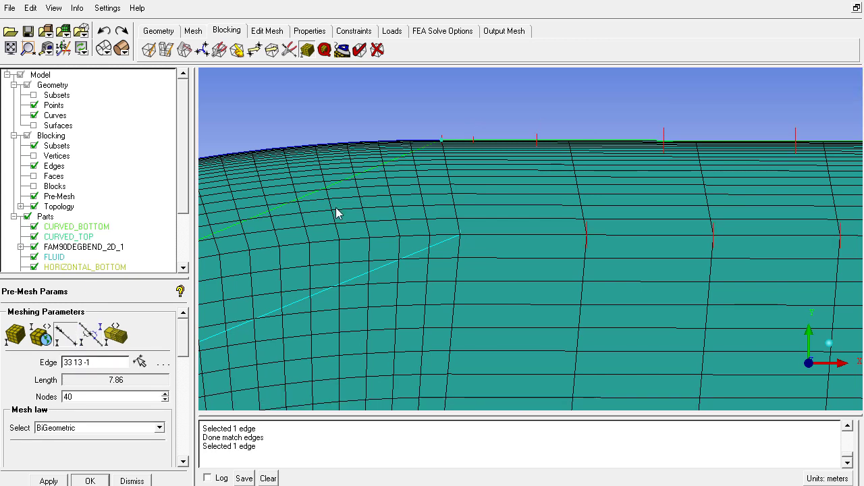
{"action": "left_click_drag", "start_coordinate": [432, 152], "coordinate": [439, 204]}
{"action": "left_click_drag", "start_coordinate": [503, 185], "coordinate": [353, 200]}
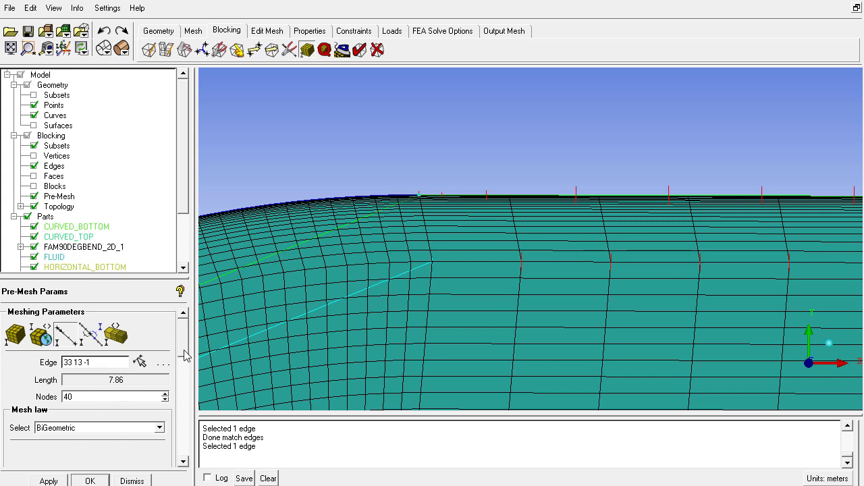
{"action": "scroll", "coordinate": [184, 355], "scroll_direction": "down", "scroll_amount": 4}
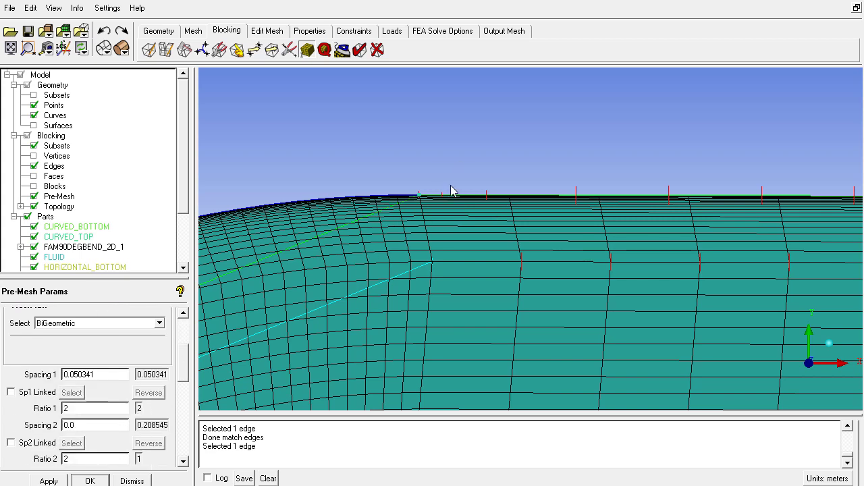
{"action": "right_click_drag", "start_coordinate": [390, 141], "coordinate": [360, 245]}
{"action": "double_click", "coordinate": [87, 408]}
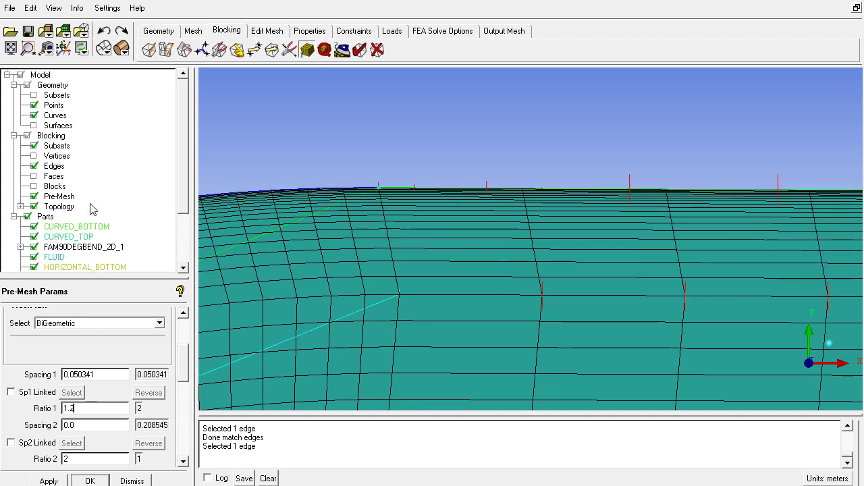
{"action": "left_click", "coordinate": [49, 481]}
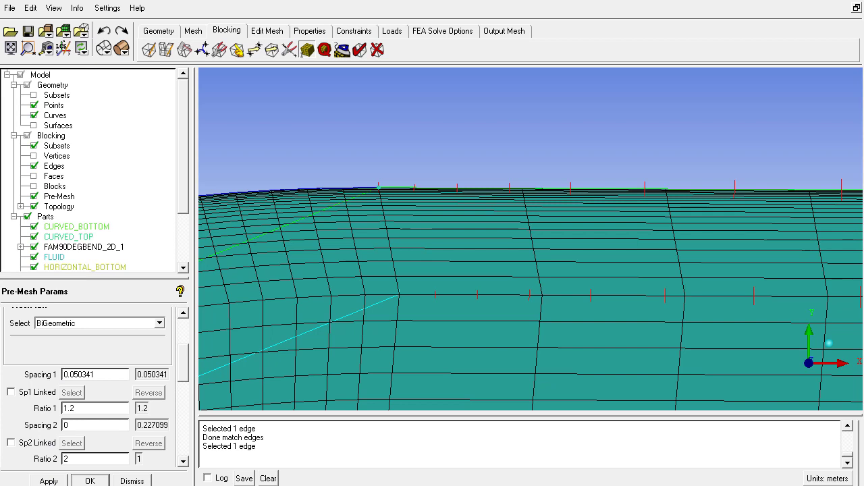
Examine the node distribution along the horizontal section's wall edges, from the bend to the far end
{"action": "right_click_drag", "start_coordinate": [542, 403], "coordinate": [560, 268]}
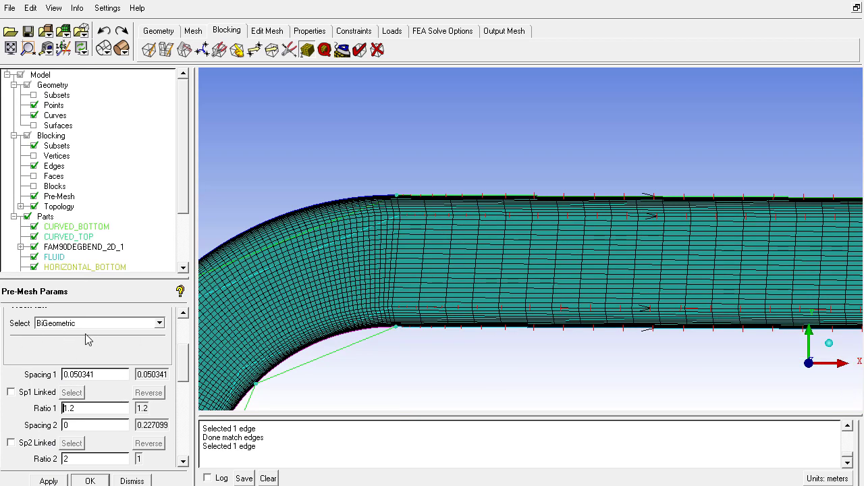
{"action": "scroll", "coordinate": [558, 214], "scroll_direction": "down", "scroll_amount": 4}
{"action": "middle_click_drag", "start_coordinate": [473, 253], "coordinate": [428, 247]}
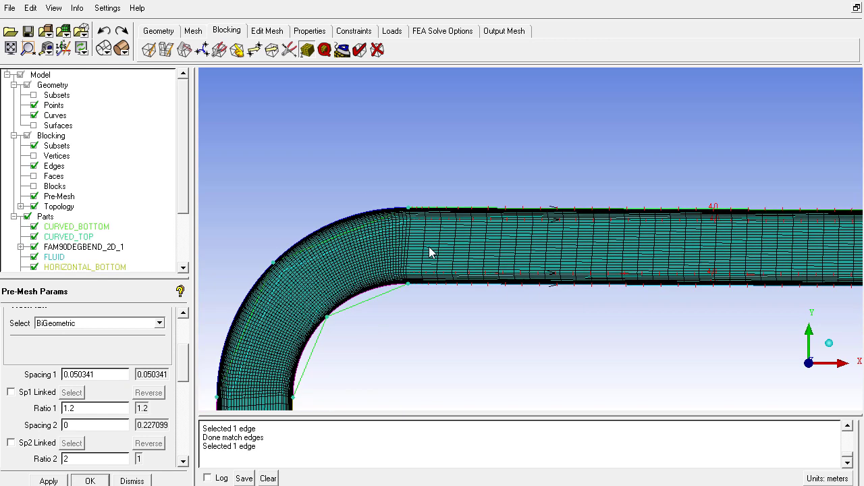
{"action": "middle_click_drag", "start_coordinate": [730, 246], "coordinate": [673, 240]}
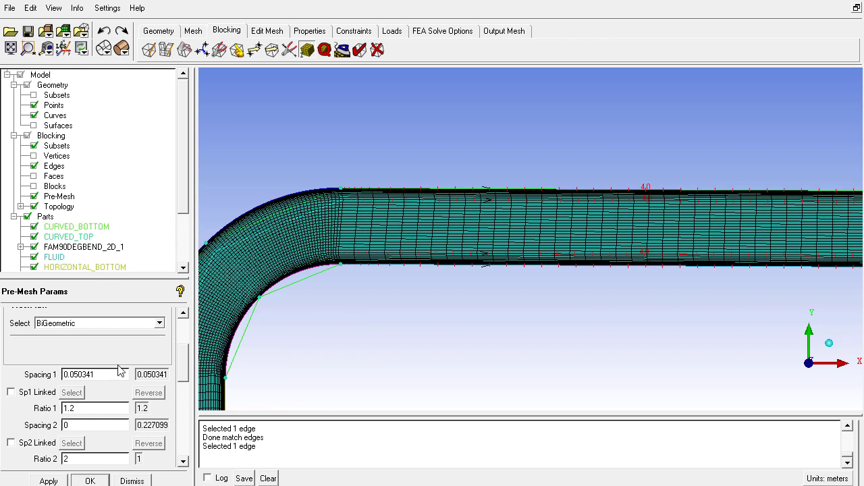
{"action": "middle_click_drag", "start_coordinate": [468, 179], "coordinate": [596, 129]}
{"action": "scroll", "coordinate": [551, 254], "scroll_direction": "down", "scroll_amount": 2}
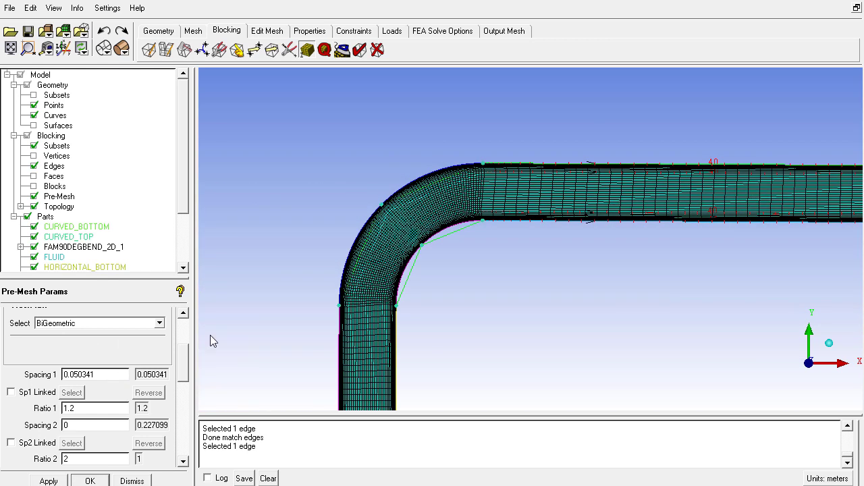
{"action": "left_click_drag", "start_coordinate": [184, 355], "coordinate": [189, 326]}
{"action": "middle_click_drag", "start_coordinate": [636, 235], "coordinate": [381, 250]}
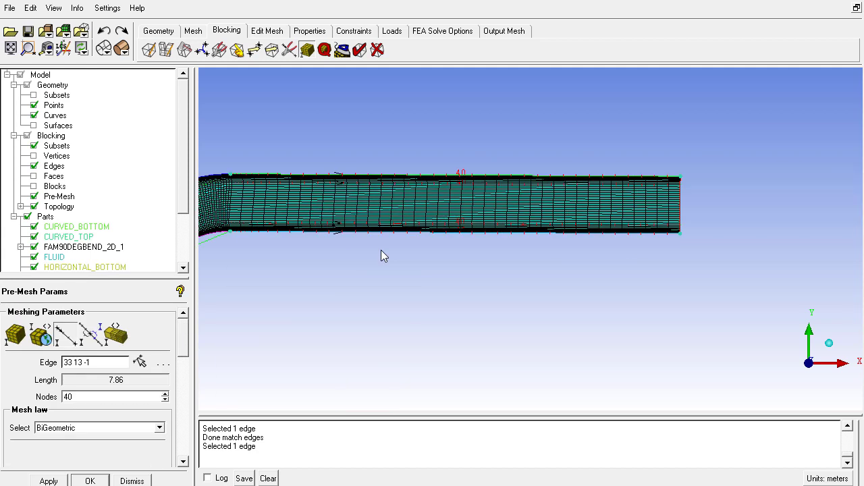
{"action": "scroll", "coordinate": [501, 193], "scroll_direction": "up", "scroll_amount": 5}
{"action": "middle_click_drag", "start_coordinate": [485, 178], "coordinate": [716, 192]}
{"action": "middle_click_drag", "start_coordinate": [271, 266], "coordinate": [460, 265]}
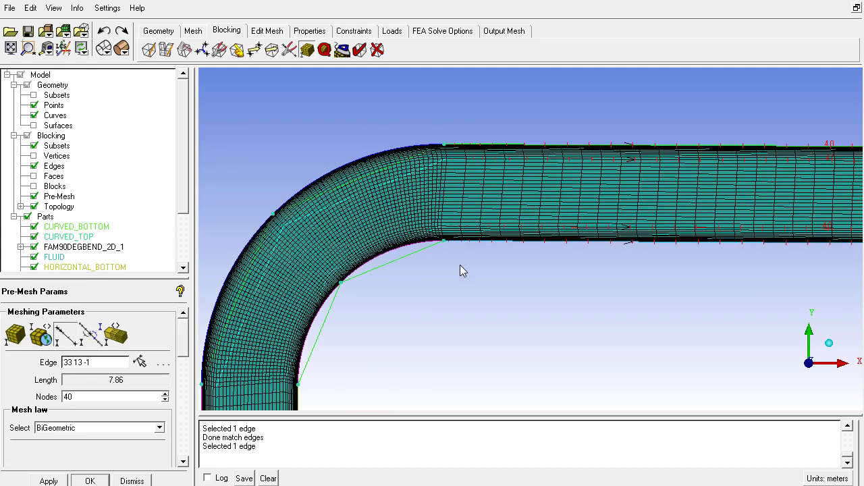
{"action": "scroll", "coordinate": [465, 219], "scroll_direction": "up", "scroll_amount": 4}
{"action": "right_click_drag", "start_coordinate": [627, 160], "coordinate": [652, 270]}
{"action": "middle_click_drag", "start_coordinate": [716, 241], "coordinate": [515, 249]}
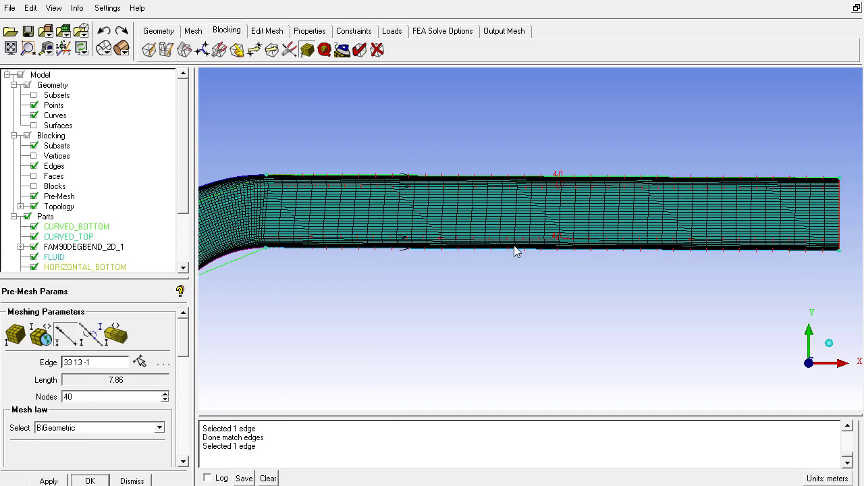
Set 30 nodes along the horizontal section's outer wall edge
{"action": "middle_click_drag", "start_coordinate": [641, 234], "coordinate": [500, 257]}
{"action": "middle_click_drag", "start_coordinate": [243, 207], "coordinate": [445, 206]}
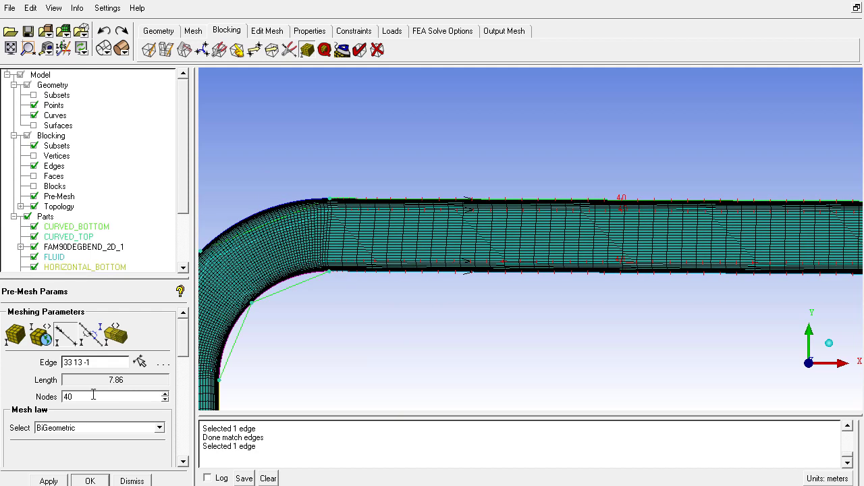
{"action": "left_click_drag", "start_coordinate": [94, 396], "coordinate": [16, 398]}
{"action": "left_click", "coordinate": [49, 480]}
Match the node spacing of the vertical section's inner wall edge to the adjoining bend edge as reference
{"action": "middle_click_drag", "start_coordinate": [365, 339], "coordinate": [388, 243]}
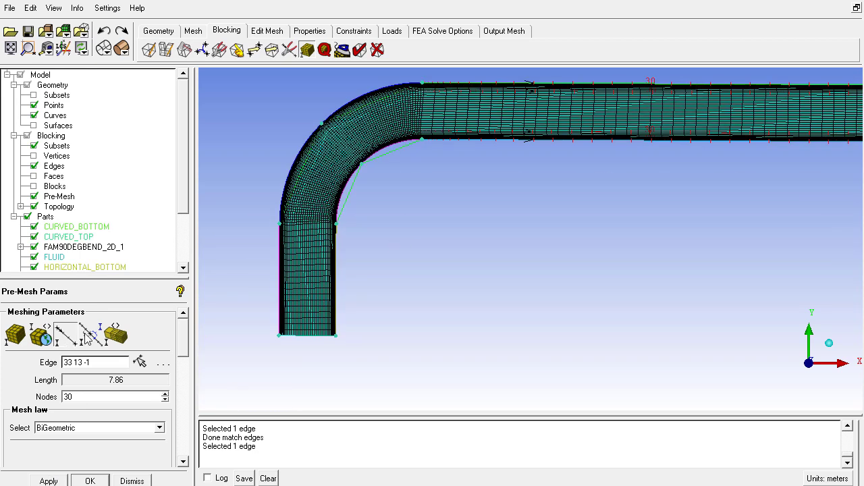
{"action": "left_click", "coordinate": [91, 334]}
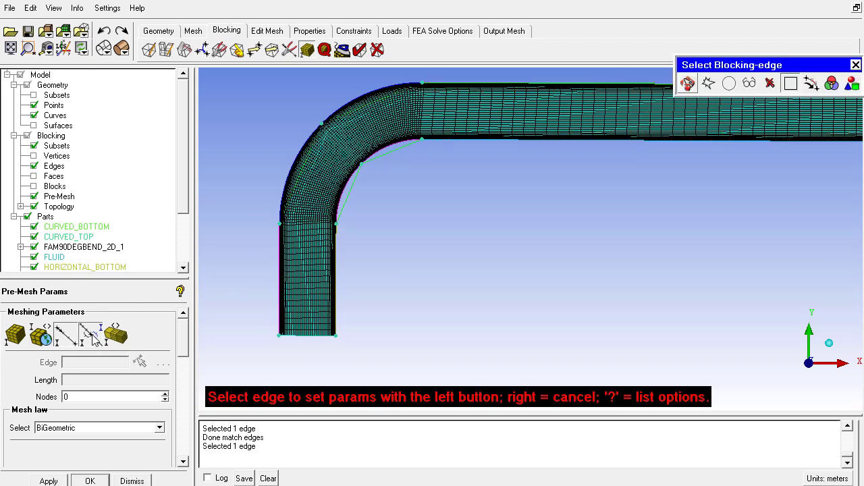
{"action": "left_click", "coordinate": [349, 210]}
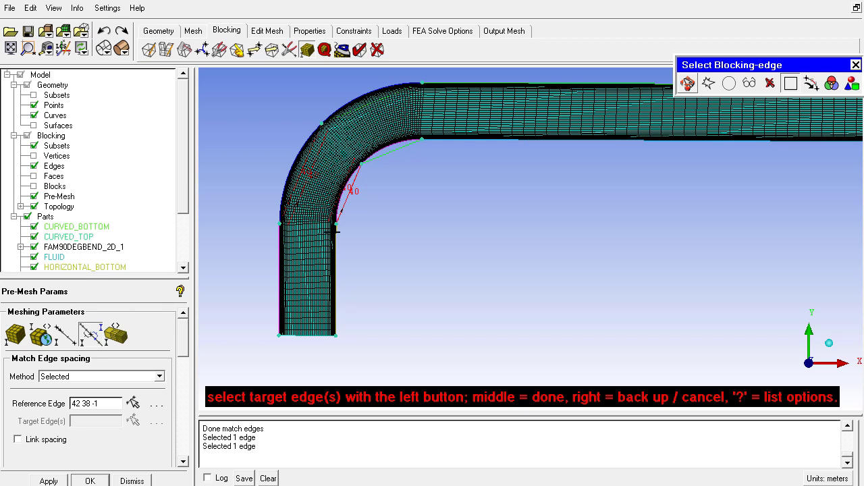
{"action": "left_click", "coordinate": [341, 243]}
{"action": "middle_click", "coordinate": [341, 243]}
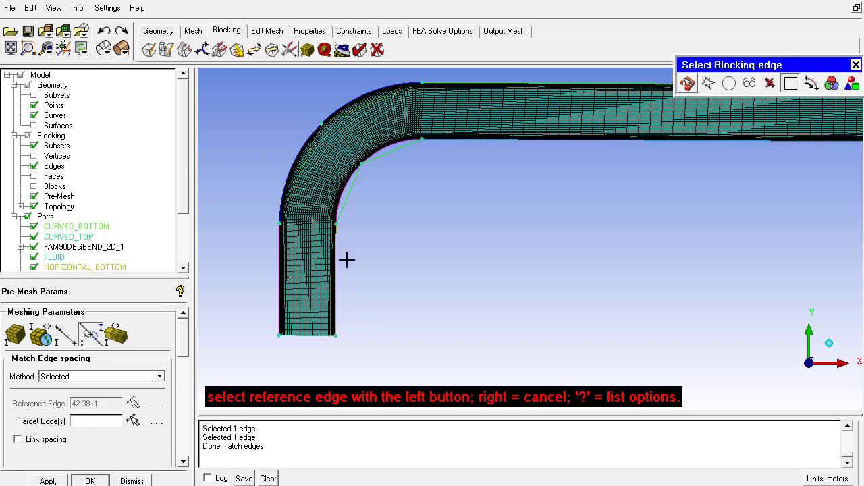
{"action": "right_click", "coordinate": [346, 270]}
Set Ratio 2 to 1.2 for the vertical section's inner wall edge
{"action": "scroll", "coordinate": [348, 298], "scroll_direction": "up", "scroll_amount": 5}
{"action": "middle_click_drag", "start_coordinate": [232, 281], "coordinate": [454, 264]}
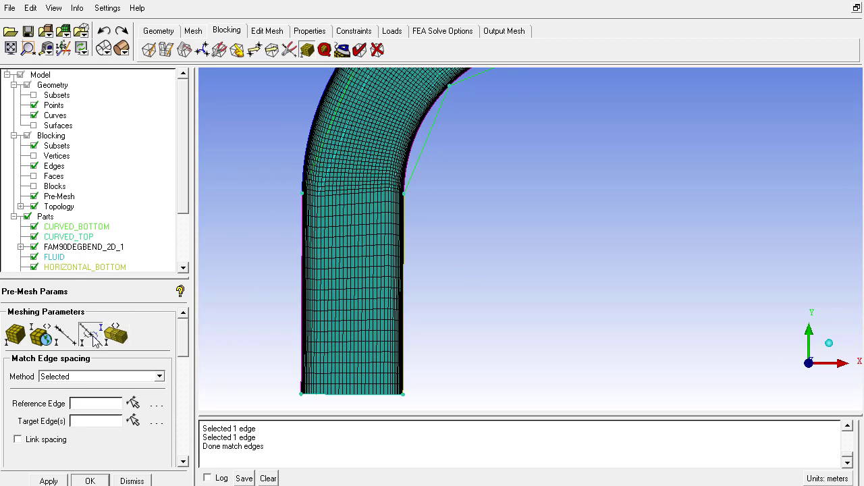
{"action": "left_click", "coordinate": [66, 334]}
{"action": "left_click", "coordinate": [412, 230]}
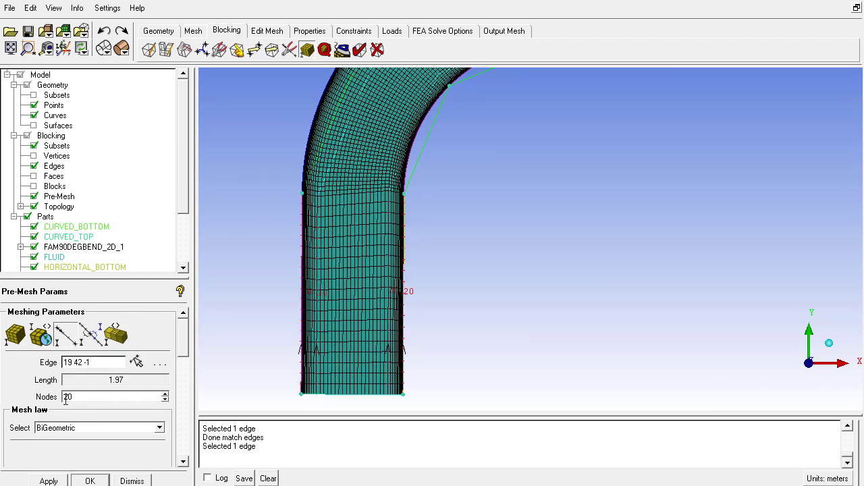
{"action": "scroll", "coordinate": [186, 352], "scroll_direction": "down", "scroll_amount": 6}
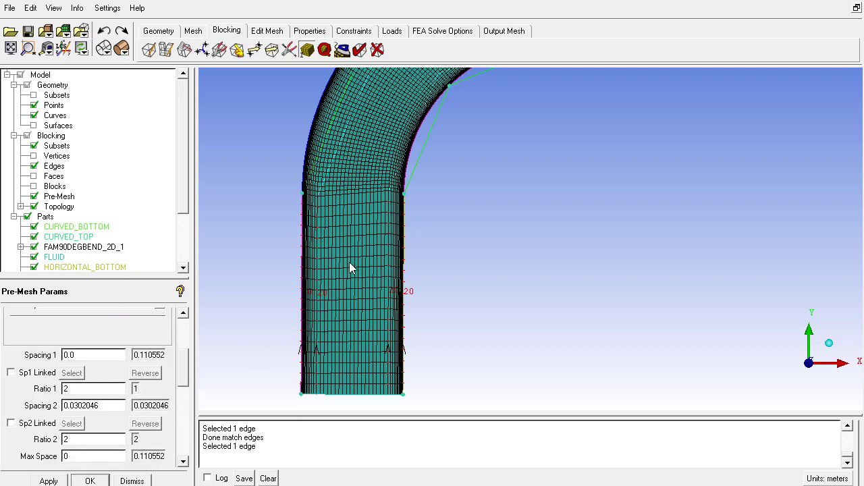
{"action": "middle_click_drag", "start_coordinate": [349, 262], "coordinate": [380, 239]}
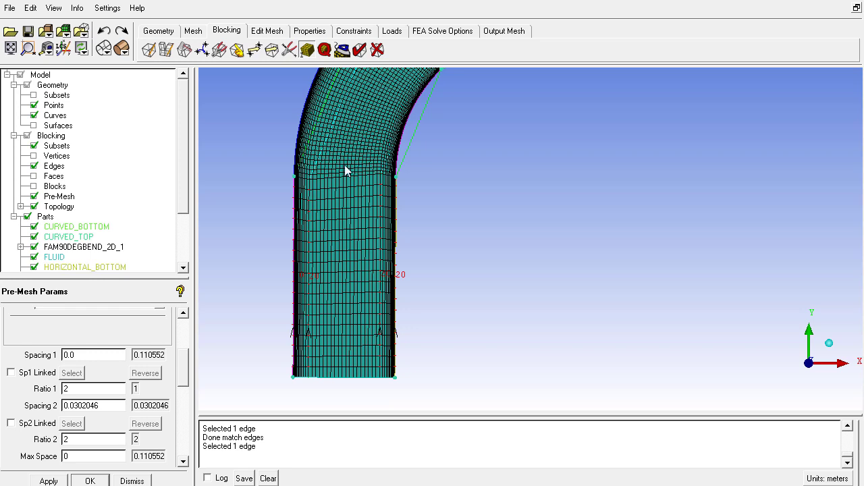
{"action": "double_click", "coordinate": [69, 440]}
{"action": "left_click", "coordinate": [62, 478]}
Recompute the pre-mesh, with the view closer on the junction of the vertical section and the bend
{"action": "right_click_drag", "start_coordinate": [360, 341], "coordinate": [359, 245]}
{"action": "middle_click_drag", "start_coordinate": [359, 246], "coordinate": [469, 304]}
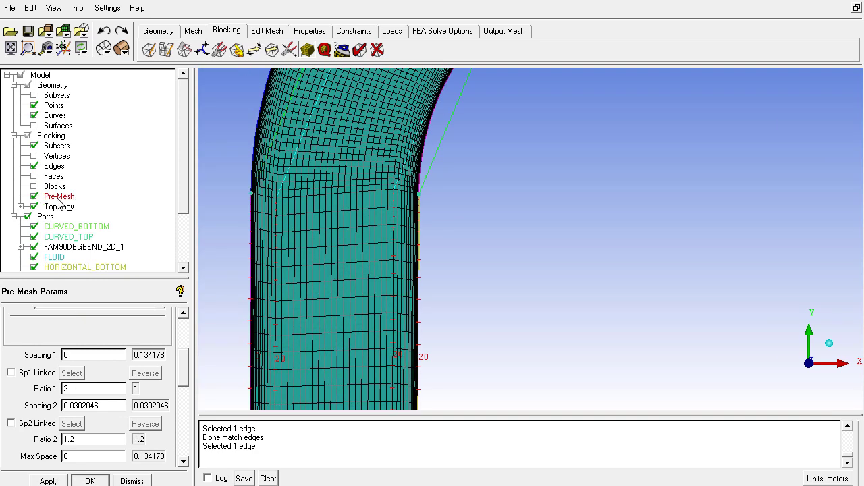
{"action": "right_click", "coordinate": [58, 199]}
{"action": "left_click", "coordinate": [88, 303]}
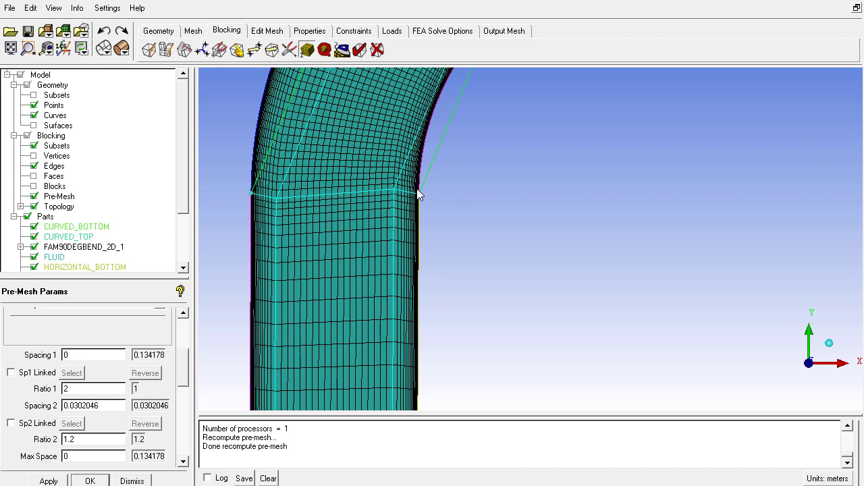
Hide the blocking edges and inspect the pre-mesh from the vertical section through the bend to the horizontal section's far end
{"action": "right_click_drag", "start_coordinate": [417, 190], "coordinate": [443, 298]}
{"action": "middle_click_drag", "start_coordinate": [587, 167], "coordinate": [478, 295]}
{"action": "right_click_drag", "start_coordinate": [567, 174], "coordinate": [584, 288]}
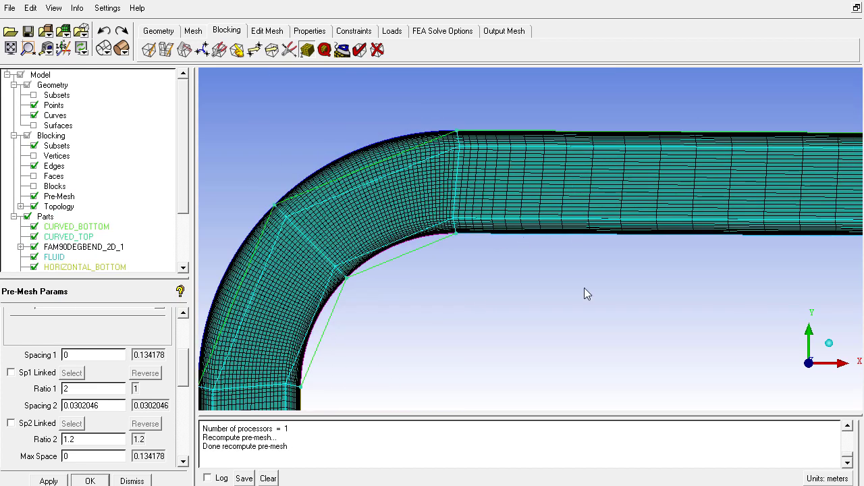
{"action": "left_click", "coordinate": [33, 167]}
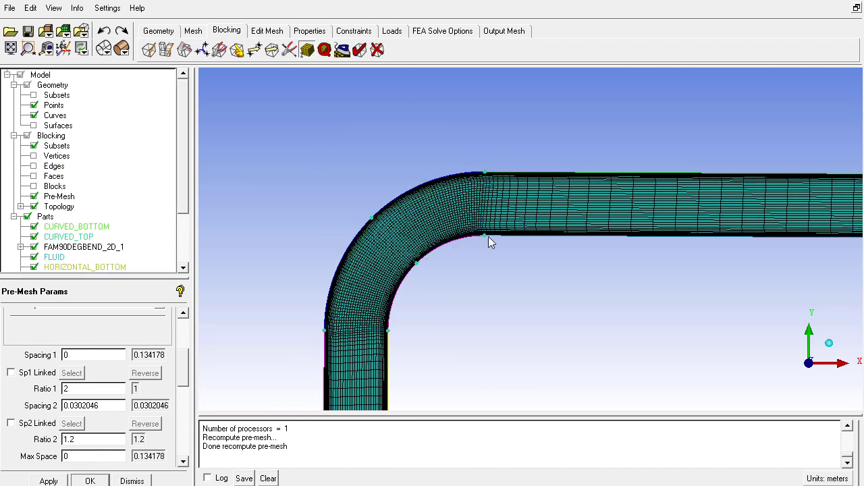
{"action": "middle_click_drag", "start_coordinate": [488, 241], "coordinate": [387, 207]}
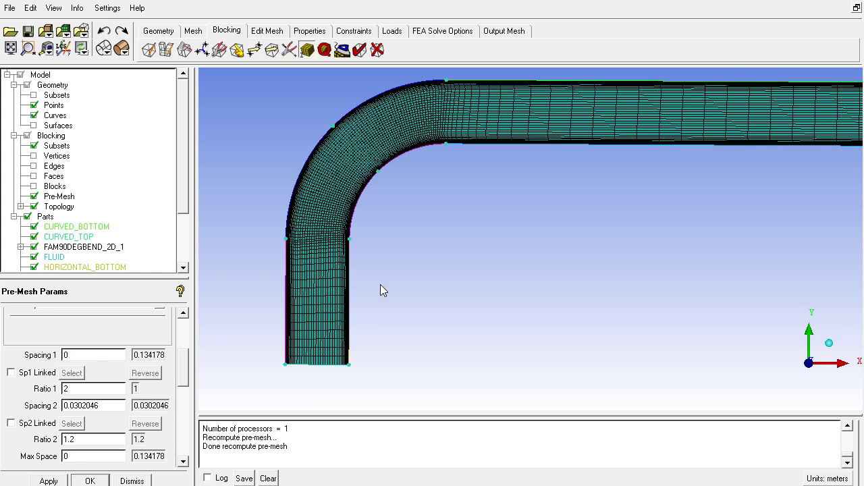
{"action": "middle_click_drag", "start_coordinate": [476, 195], "coordinate": [386, 258]}
{"action": "middle_click_drag", "start_coordinate": [607, 238], "coordinate": [218, 273]}
{"action": "right_click_drag", "start_coordinate": [467, 239], "coordinate": [482, 129]}
{"action": "middle_click_drag", "start_coordinate": [533, 193], "coordinate": [438, 276]}
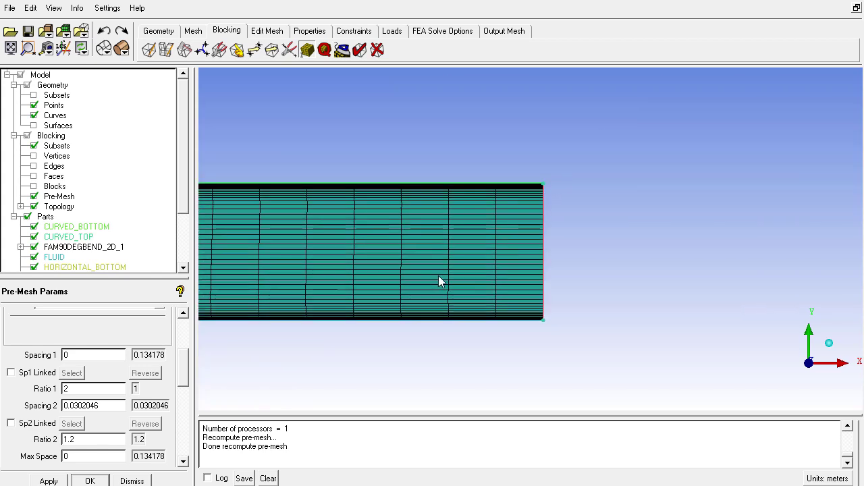
Examine the near-wall mesh layers at the horizontal section's far end, along its length and back towards the bend
{"action": "right_click_drag", "start_coordinate": [438, 275], "coordinate": [427, 233]}
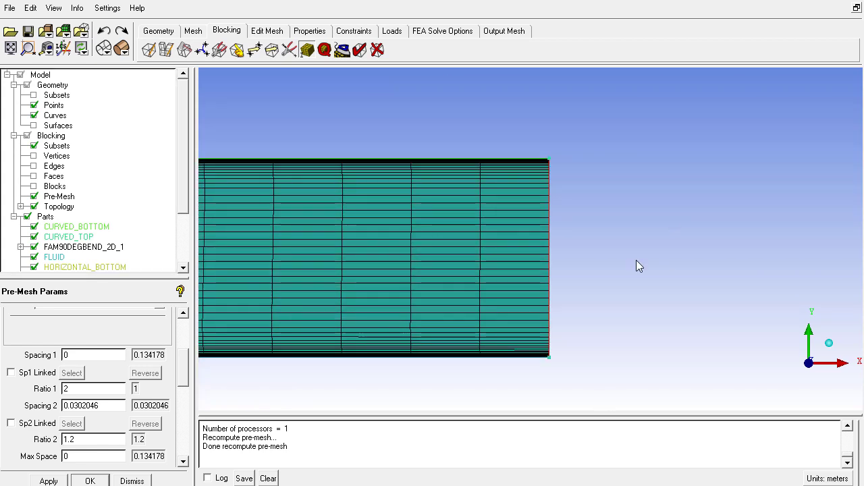
{"action": "right_click_drag", "start_coordinate": [586, 251], "coordinate": [548, 137]}
{"action": "middle_click_drag", "start_coordinate": [540, 122], "coordinate": [469, 239]}
{"action": "right_click_drag", "start_coordinate": [448, 358], "coordinate": [446, 241]}
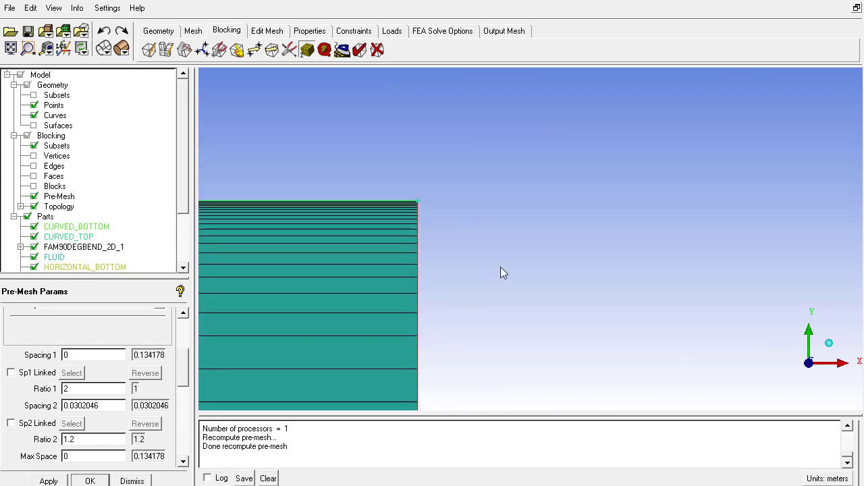
{"action": "middle_click_drag", "start_coordinate": [500, 267], "coordinate": [655, 269]}
{"action": "right_click_drag", "start_coordinate": [540, 371], "coordinate": [548, 183]}
{"action": "middle_click_drag", "start_coordinate": [557, 211], "coordinate": [492, 321]}
{"action": "right_click_drag", "start_coordinate": [492, 320], "coordinate": [501, 172]}
{"action": "right_click_drag", "start_coordinate": [534, 324], "coordinate": [470, 363]}
{"action": "right_click_drag", "start_coordinate": [397, 143], "coordinate": [378, 357]}
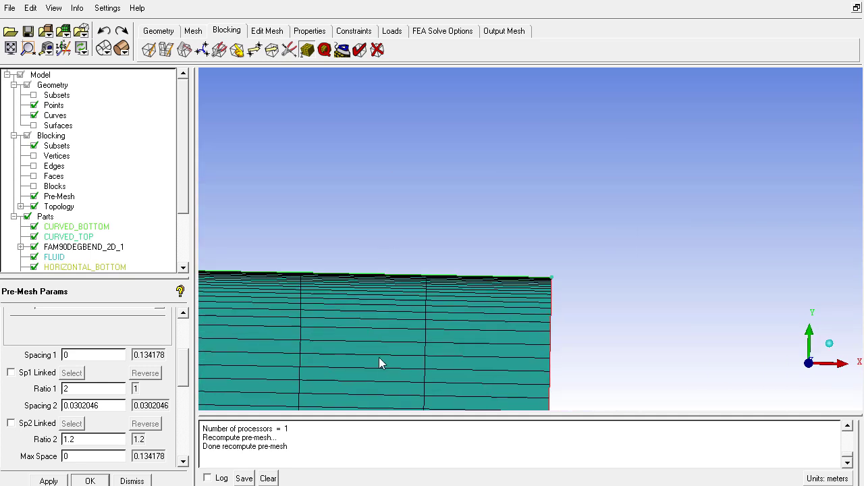
{"action": "middle_click_drag", "start_coordinate": [219, 316], "coordinate": [509, 150]}
{"action": "right_click_drag", "start_coordinate": [510, 149], "coordinate": [516, 408]}
{"action": "middle_click_drag", "start_coordinate": [203, 353], "coordinate": [465, 249]}
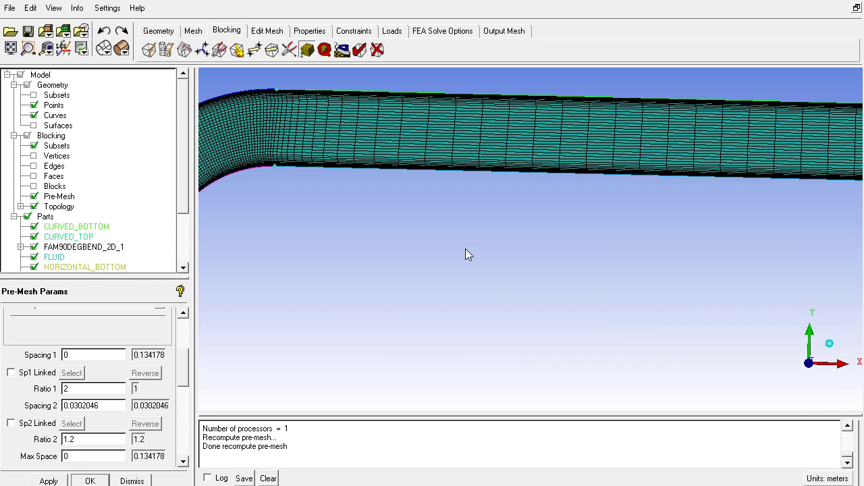
{"action": "right_click_drag", "start_coordinate": [465, 249], "coordinate": [437, 319]}
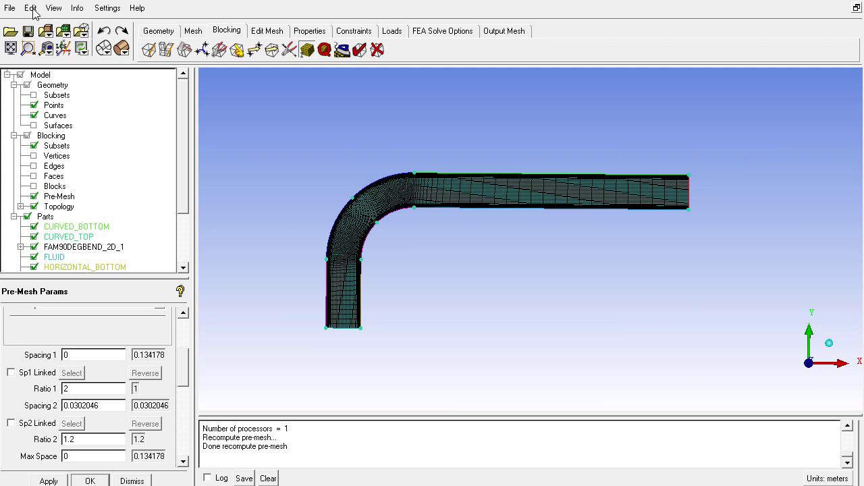
Square the view to the XY plane and hide the geometry curves and points so only the pre-mesh is displayed
{"action": "left_click", "coordinate": [52, 8]}
{"action": "left_click", "coordinate": [76, 103]}
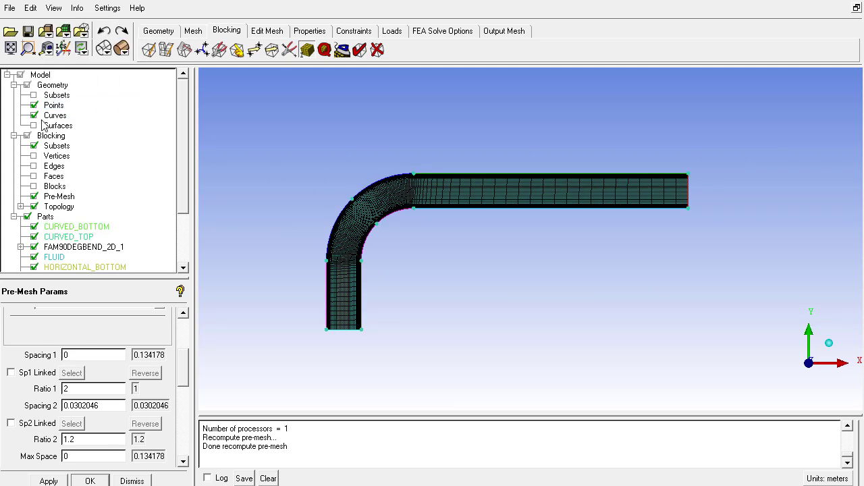
{"action": "left_click", "coordinate": [34, 115]}
{"action": "left_click", "coordinate": [34, 106]}
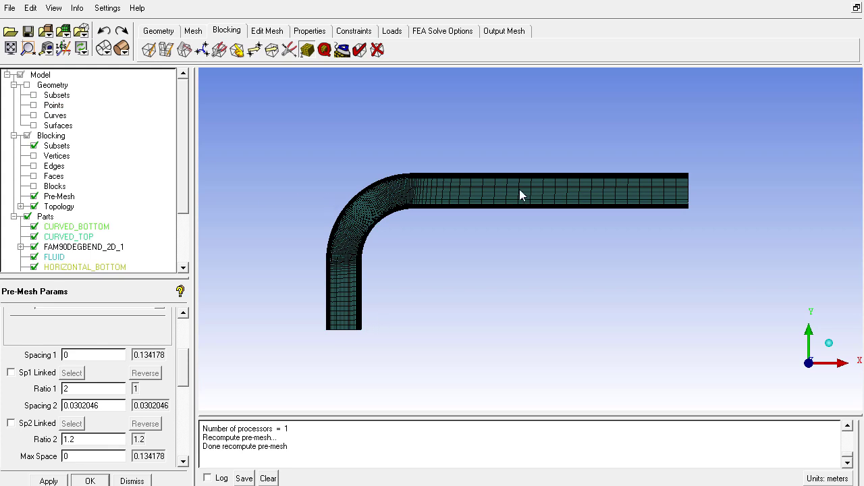
{"action": "scroll", "coordinate": [417, 269], "scroll_direction": "up", "scroll_amount": 2}
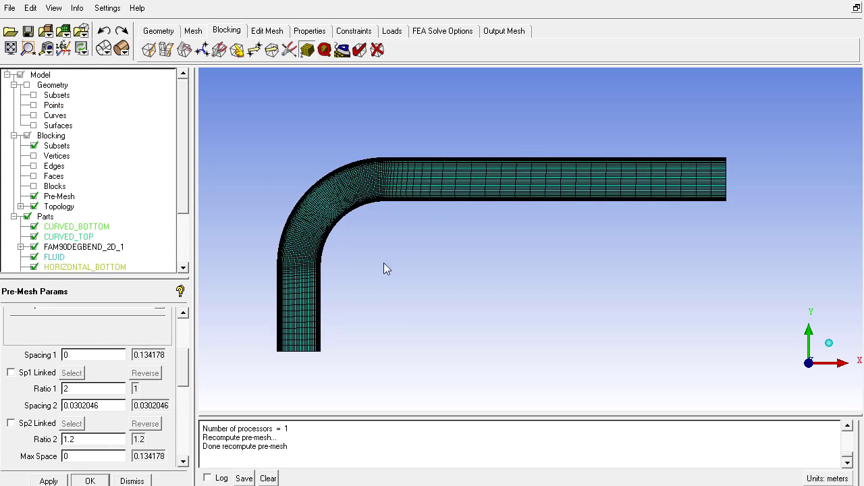
{"action": "middle_click_drag", "start_coordinate": [367, 262], "coordinate": [384, 247]}
{"action": "scroll", "coordinate": [418, 242], "scroll_direction": "up", "scroll_amount": 2}
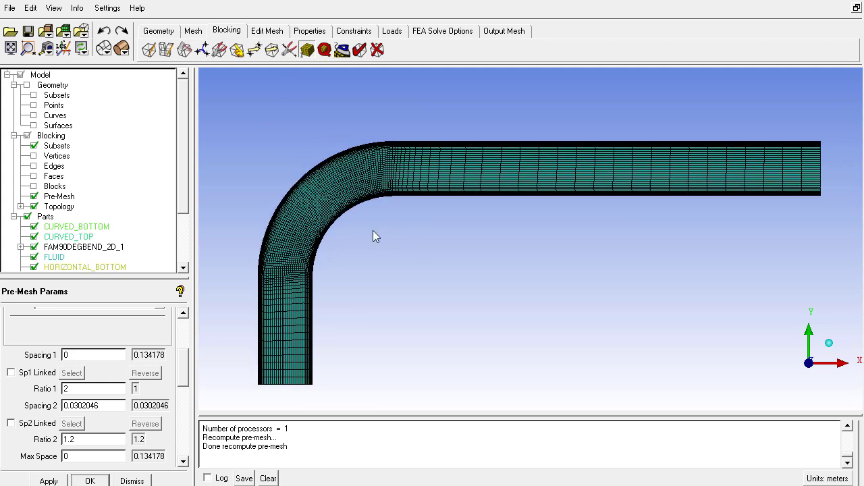
{"action": "scroll", "coordinate": [365, 236], "scroll_direction": "up", "scroll_amount": 2}
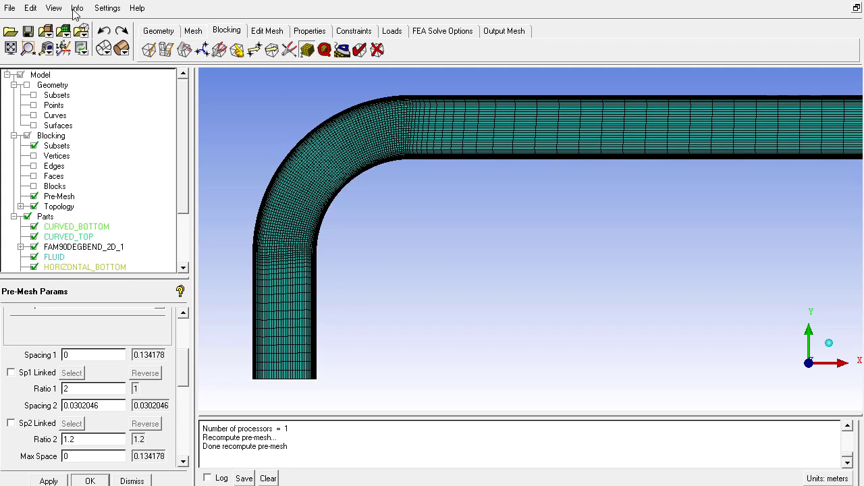
Run Pre-mesh Info to report the node and element counts of the bend's pre-mesh
{"action": "right_click", "coordinate": [57, 197]}
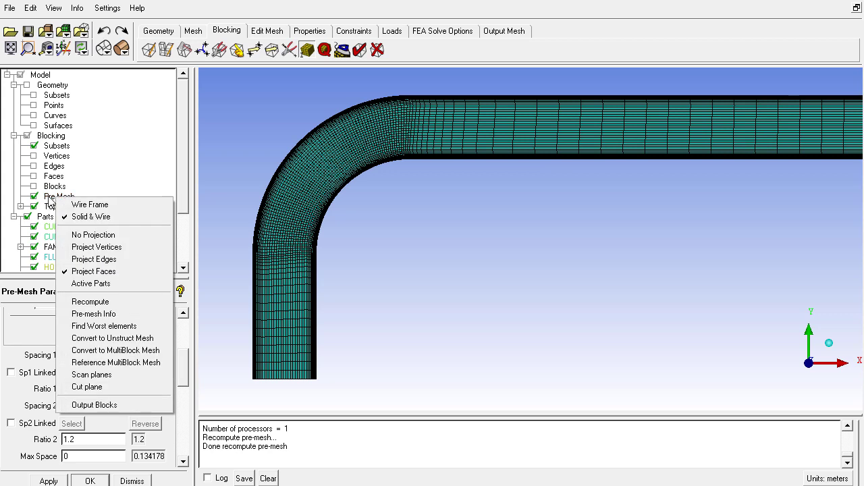
{"action": "left_click", "coordinate": [76, 8]}
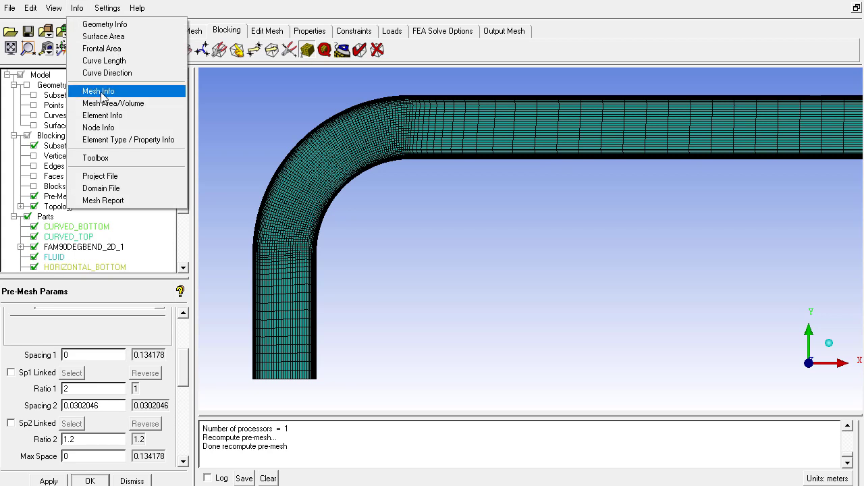
{"action": "right_click", "coordinate": [55, 197]}
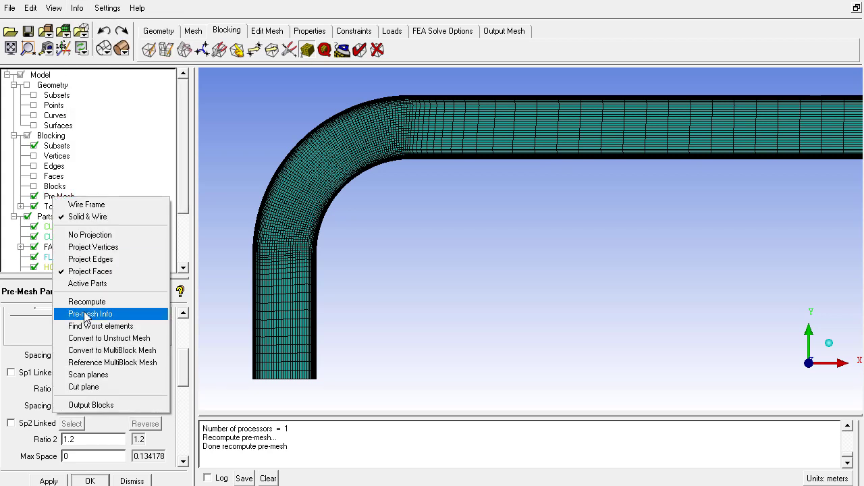
{"action": "left_click", "coordinate": [89, 315]}
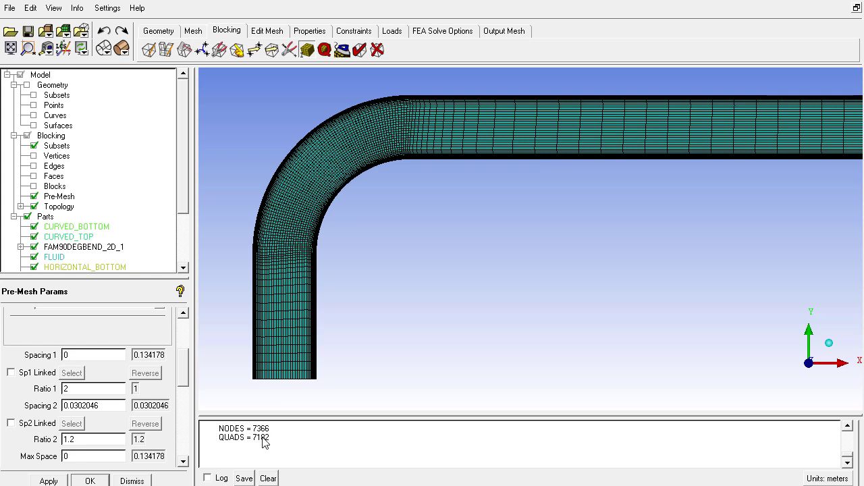
{"action": "scroll", "coordinate": [351, 368], "scroll_direction": "down", "scroll_amount": 2}
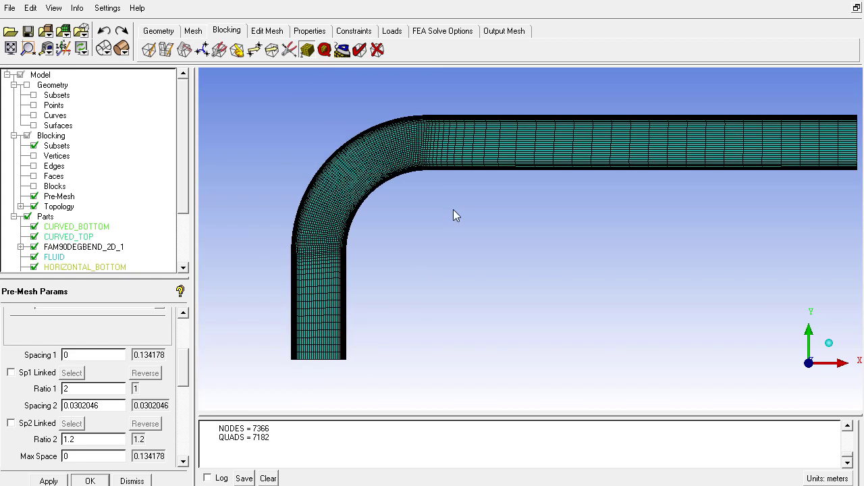
{"action": "scroll", "coordinate": [403, 282], "scroll_direction": "down", "scroll_amount": 1}
{"action": "scroll", "coordinate": [403, 255], "scroll_direction": "up", "scroll_amount": 2}
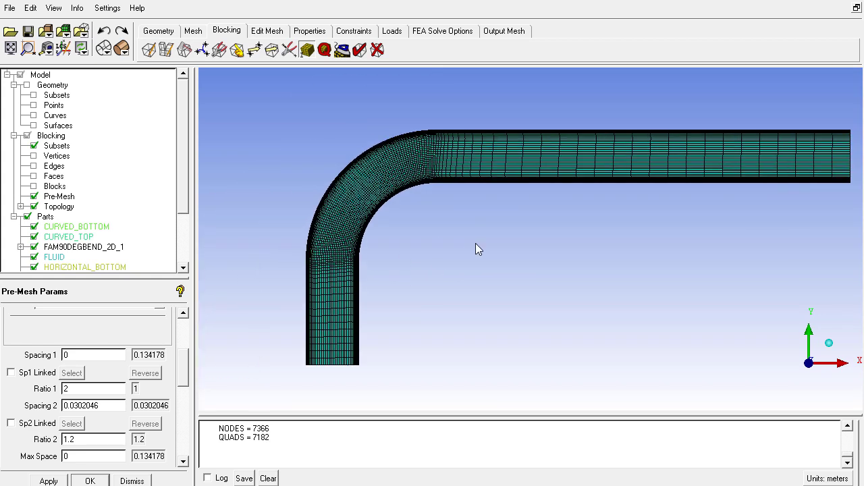